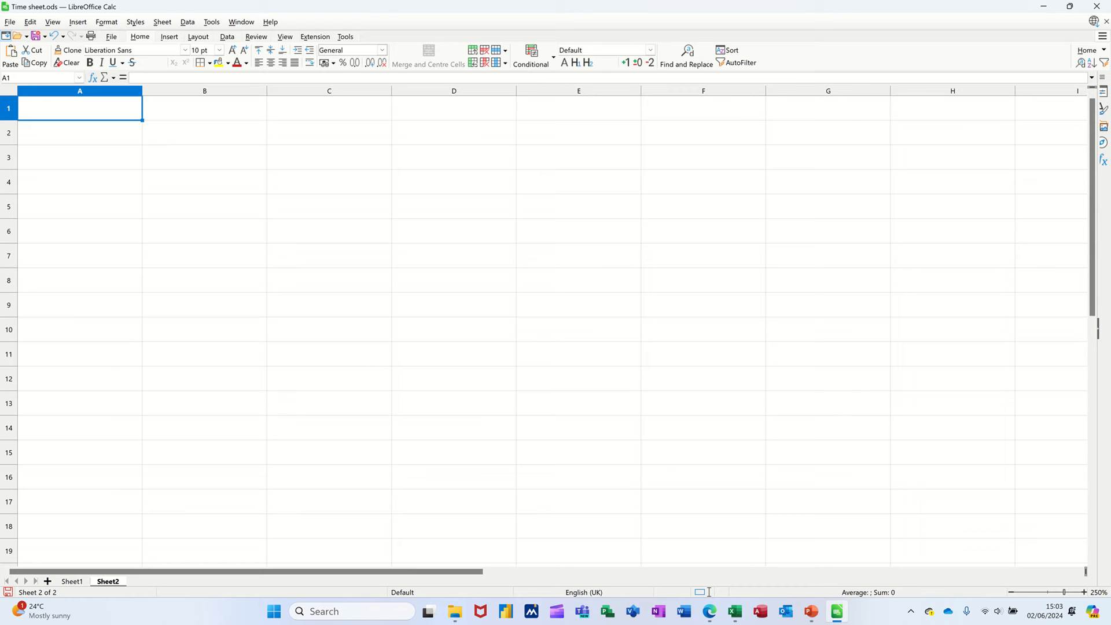
# Enter the column headings Name, Date, Start and End in cells A1 to D1
pyautogui.write('Name')
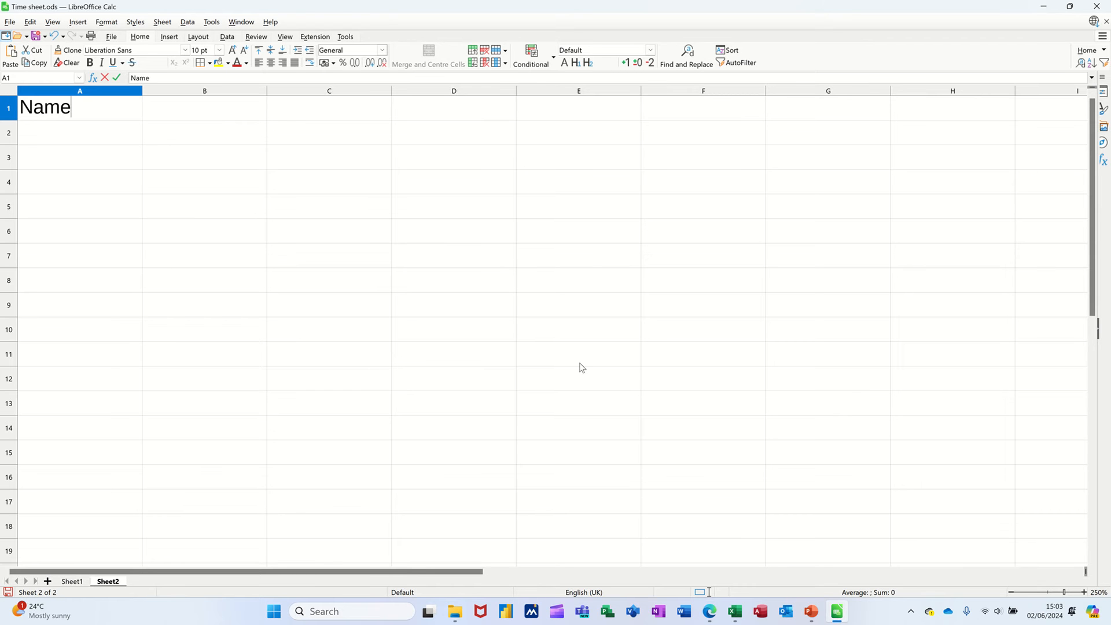
pyautogui.press('Tab')
pyautogui.write('Date')
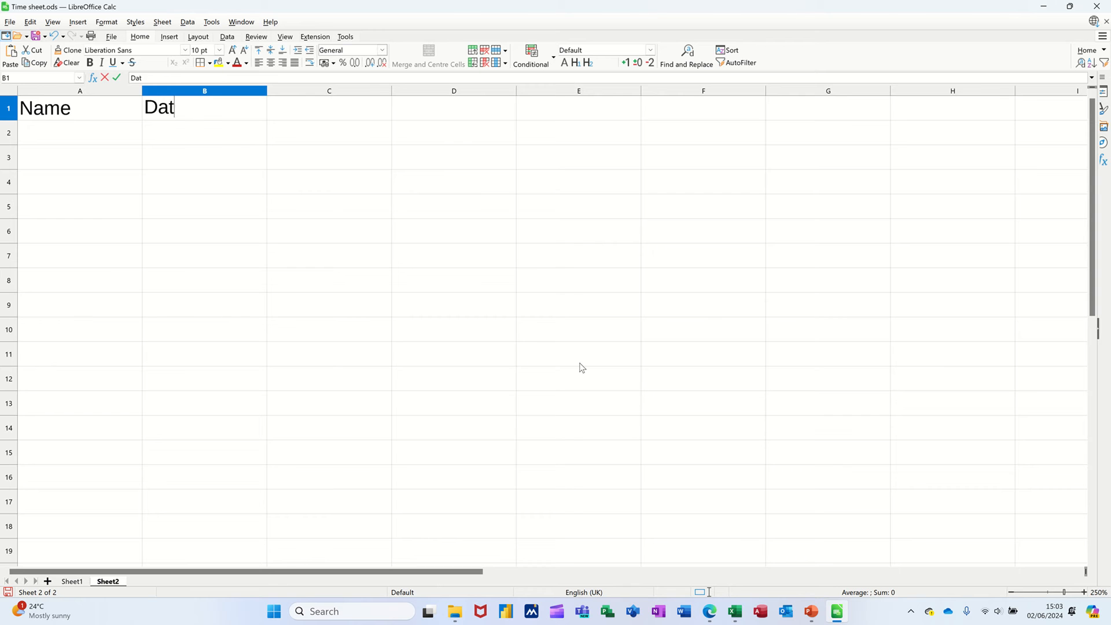
pyautogui.press('Tab')
pyautogui.write('Start')
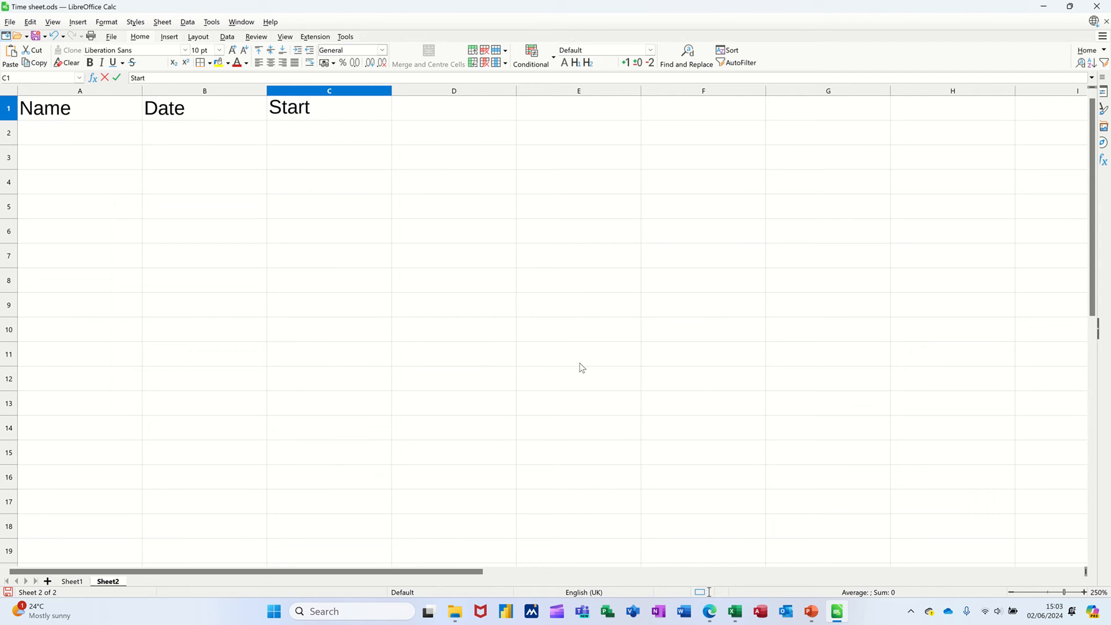
pyautogui.press('Tab')
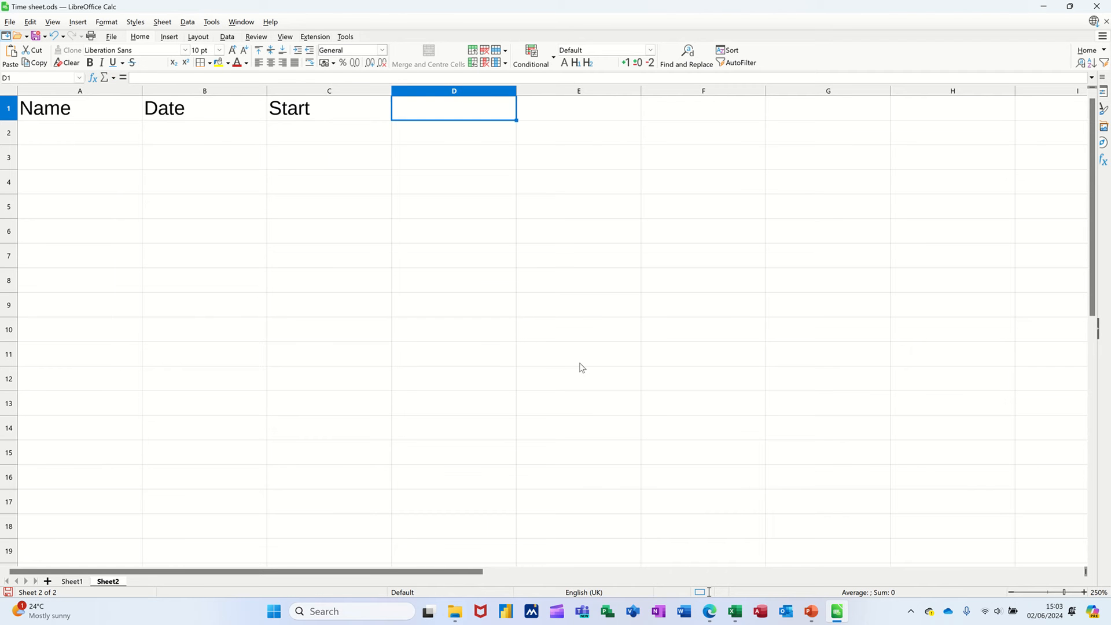
pyautogui.write('End')
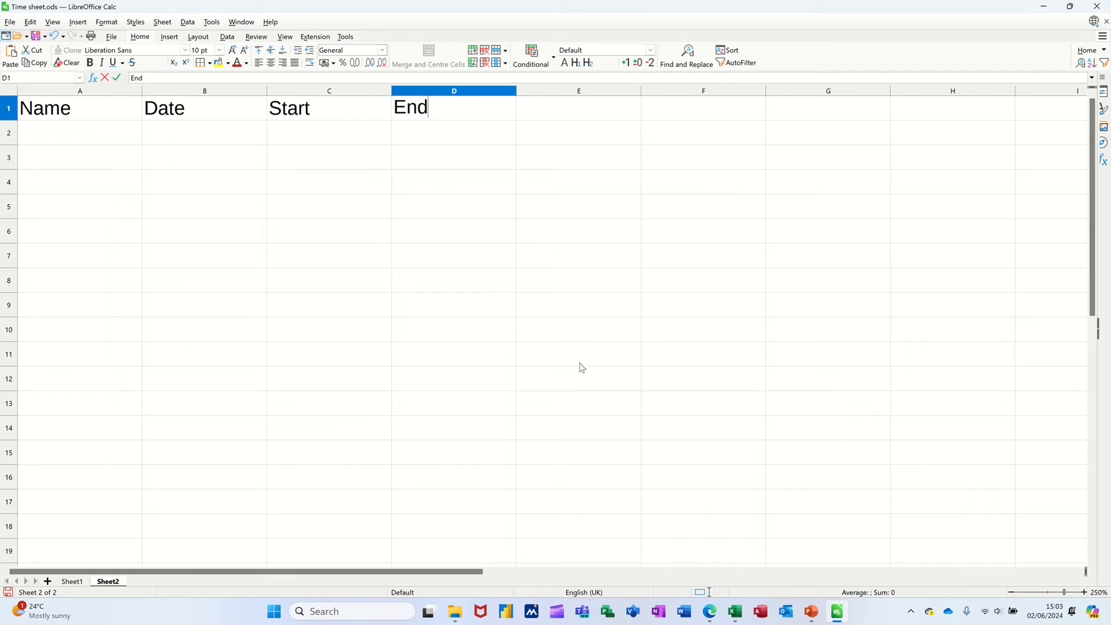
pyautogui.press('Tab')
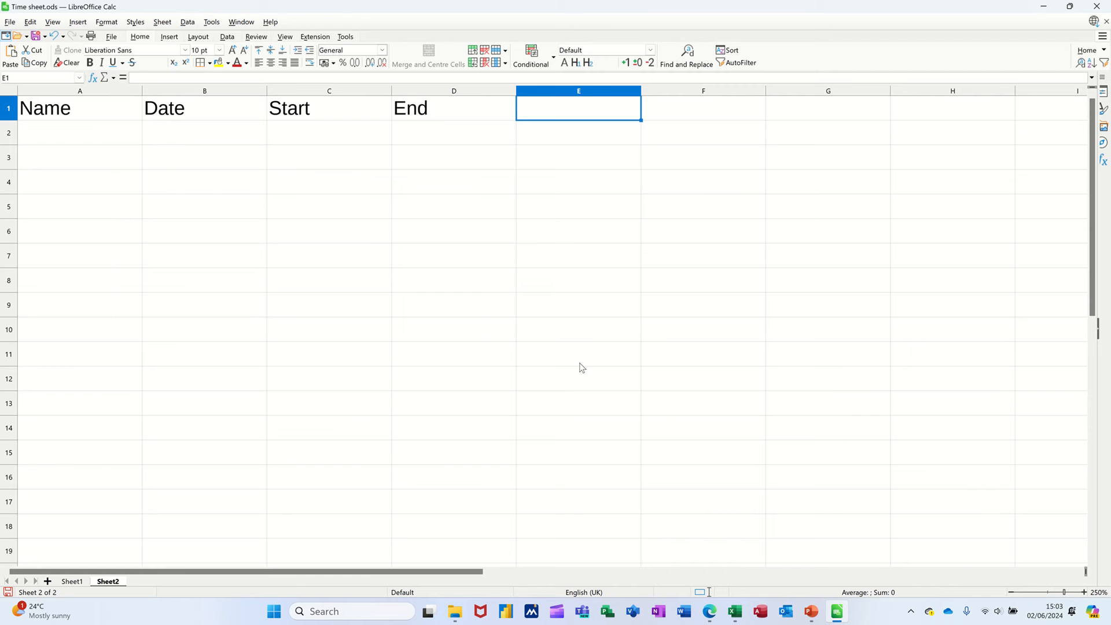
# Enter the employee's first name in A2 and insert the current date, 02/06/24, in B2
pyautogui.click(93, 151)
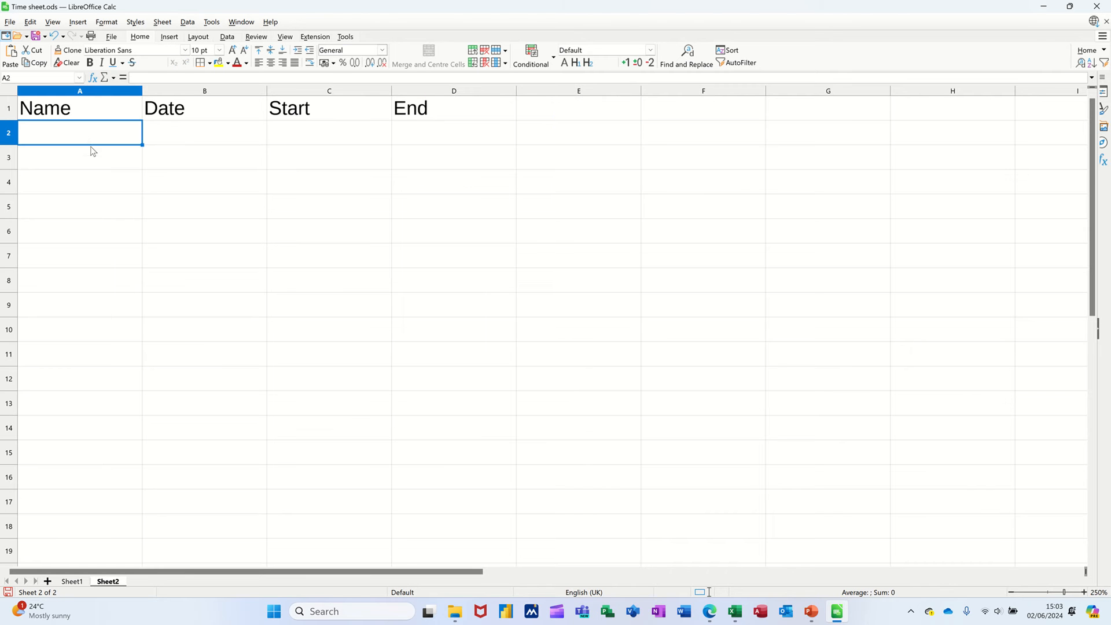
pyautogui.write('Paul')
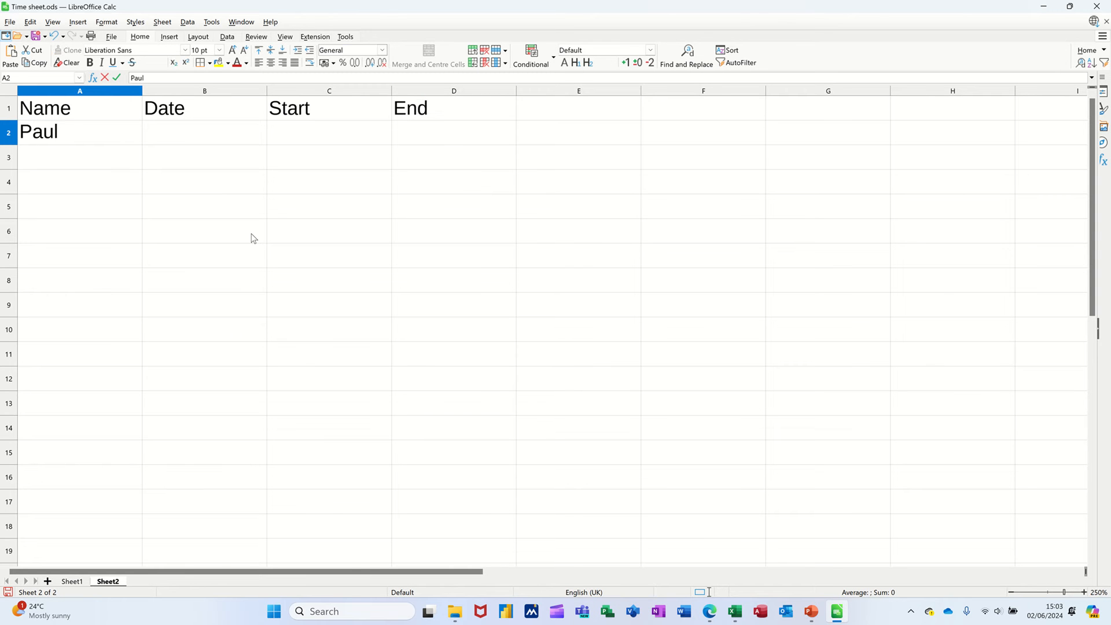
pyautogui.press('Tab')
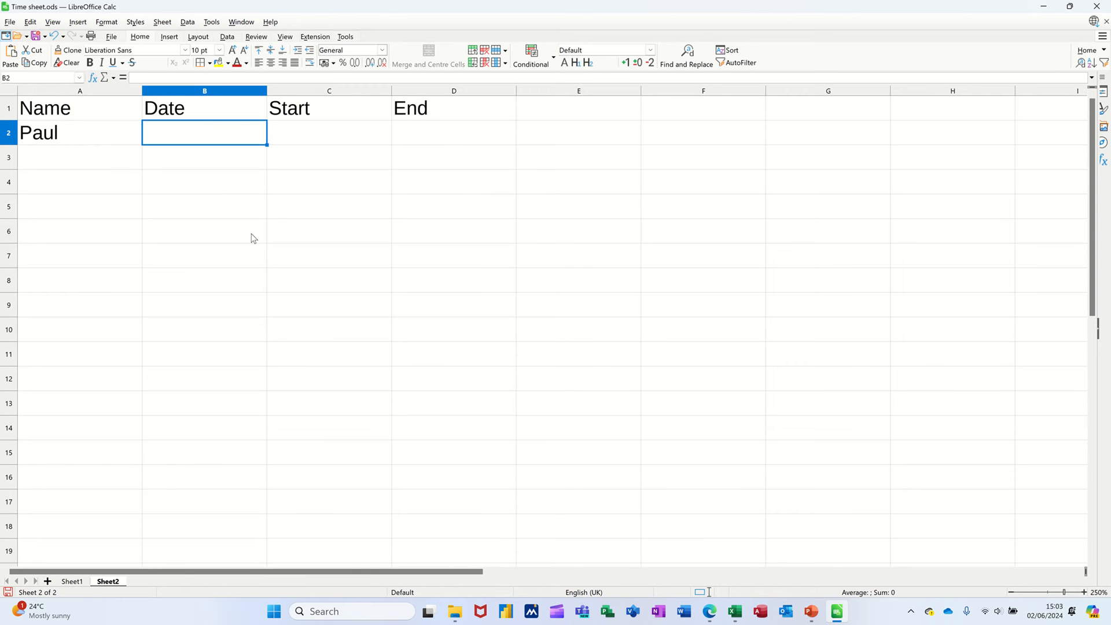
pyautogui.hotkey('ctrl', ';')
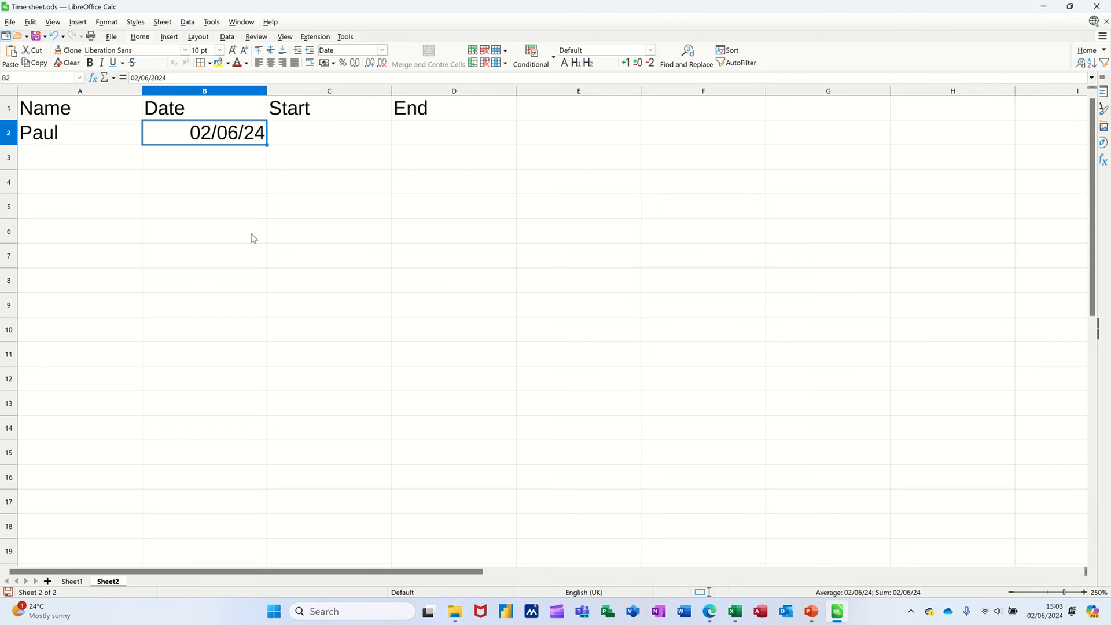
# Enter a start time of 09:00 in C2 and an end time of 16:00 in D2
pyautogui.click(318, 136)
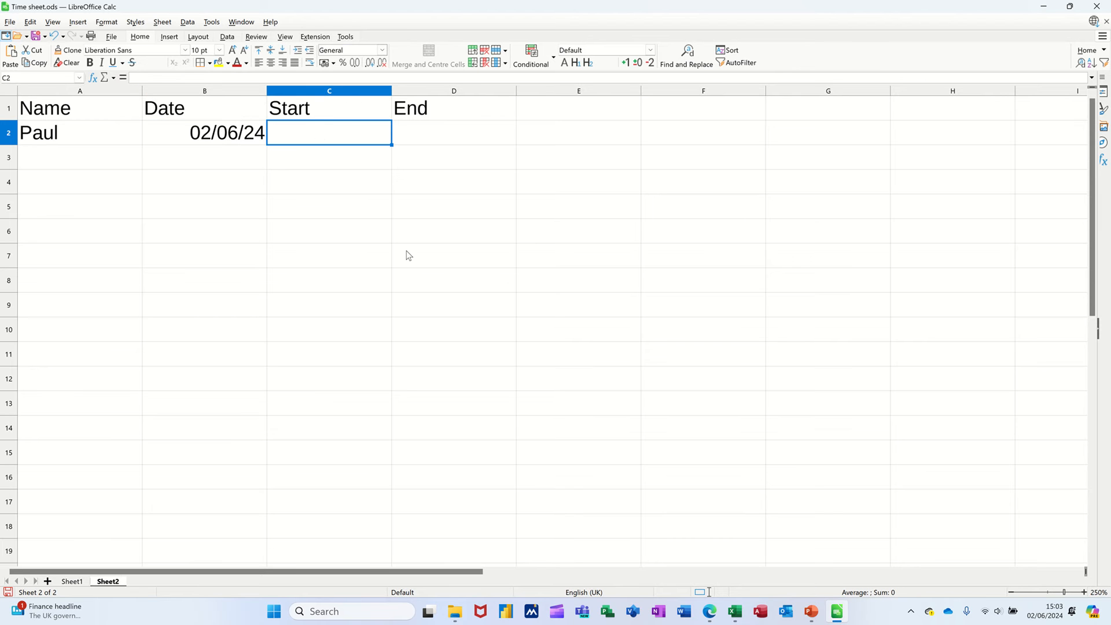
pyautogui.write('09:00')
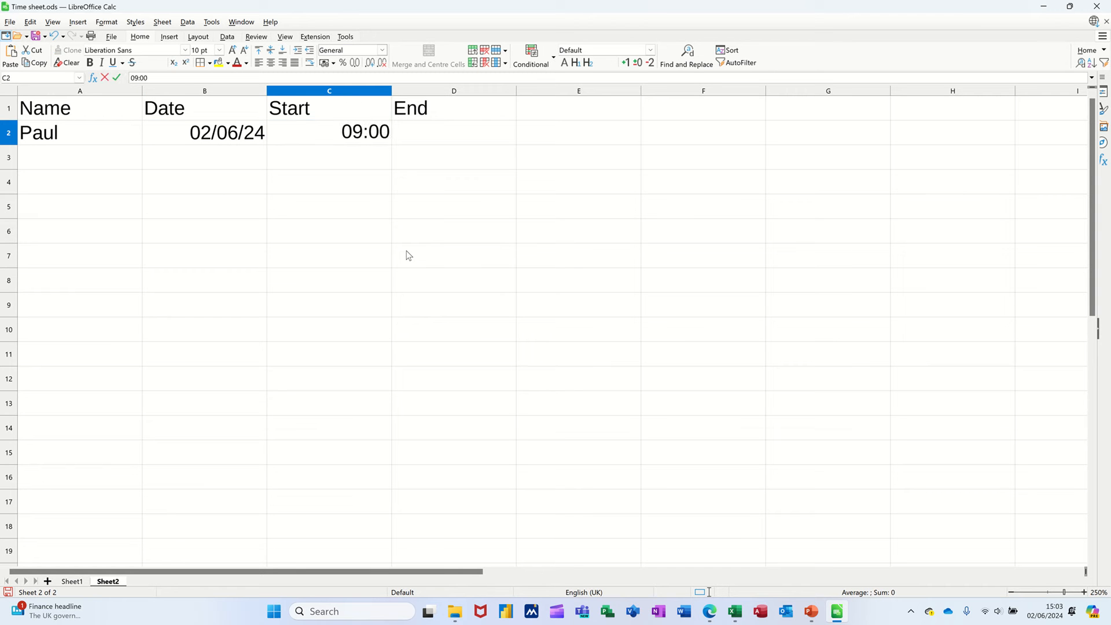
pyautogui.press('Tab')
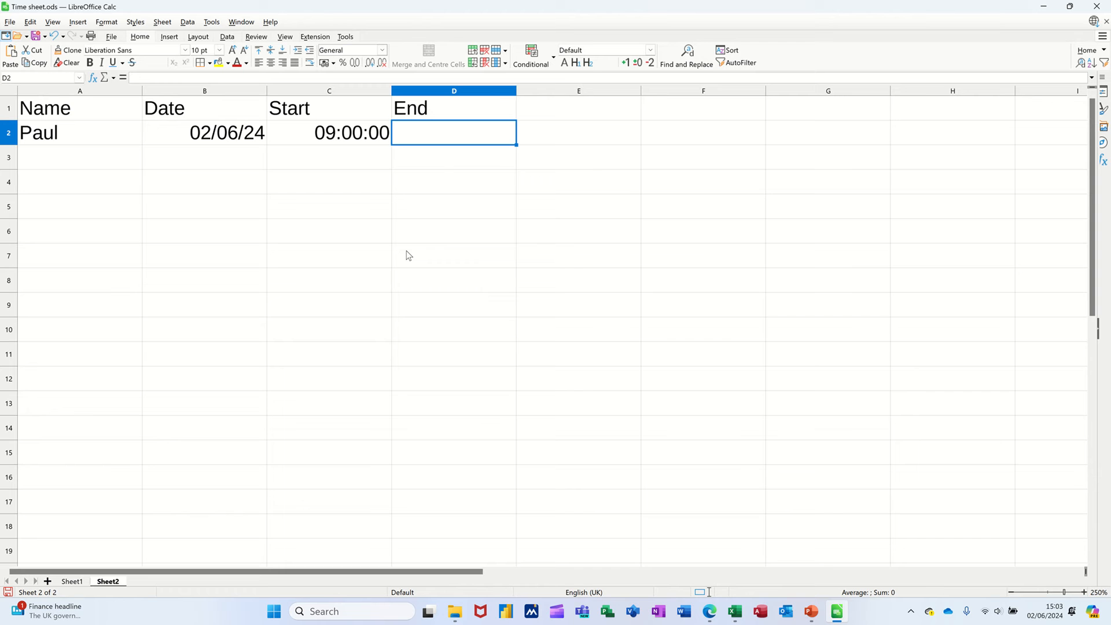
pyautogui.write('16:00')
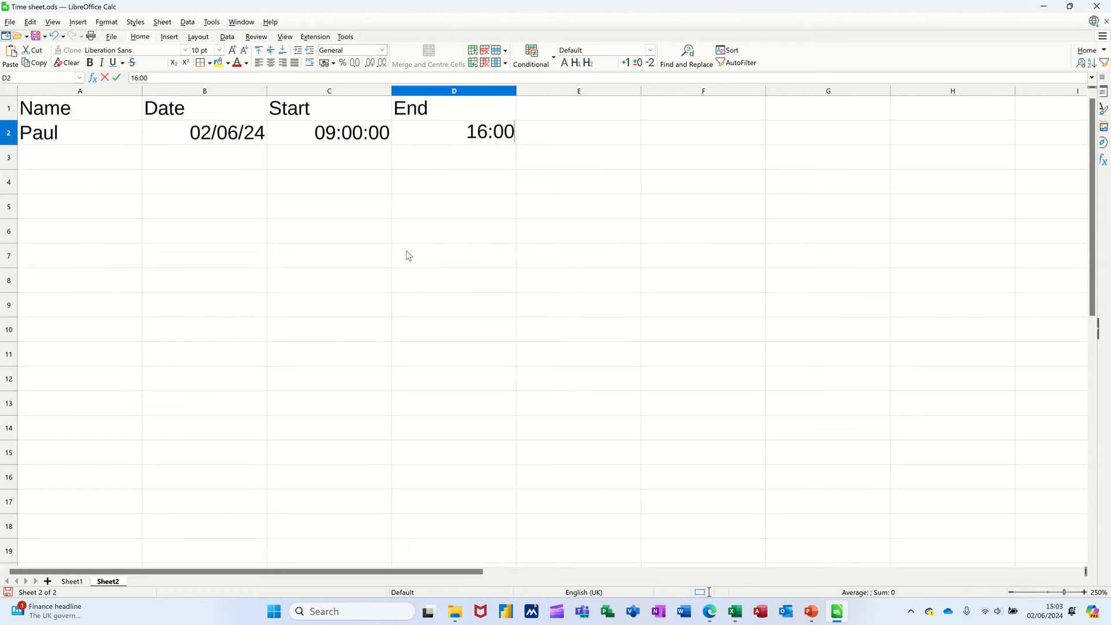
pyautogui.click(470, 214)
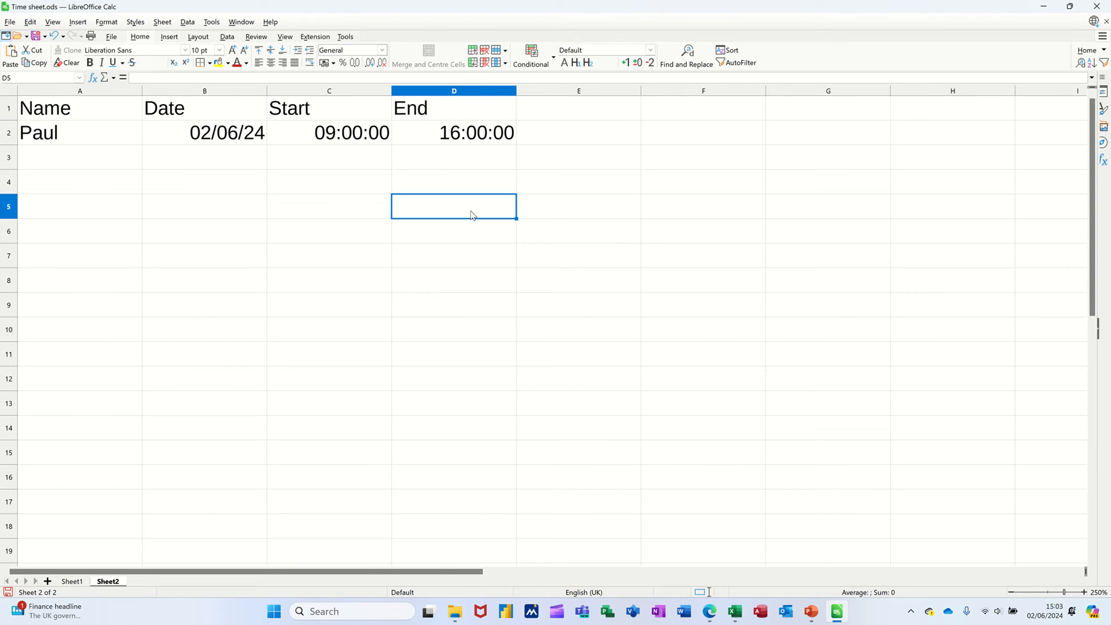
# Add the heading Hours in E1 and calculate the hours worked in E2 with the formula =D2-C2
pyautogui.click(559, 115)
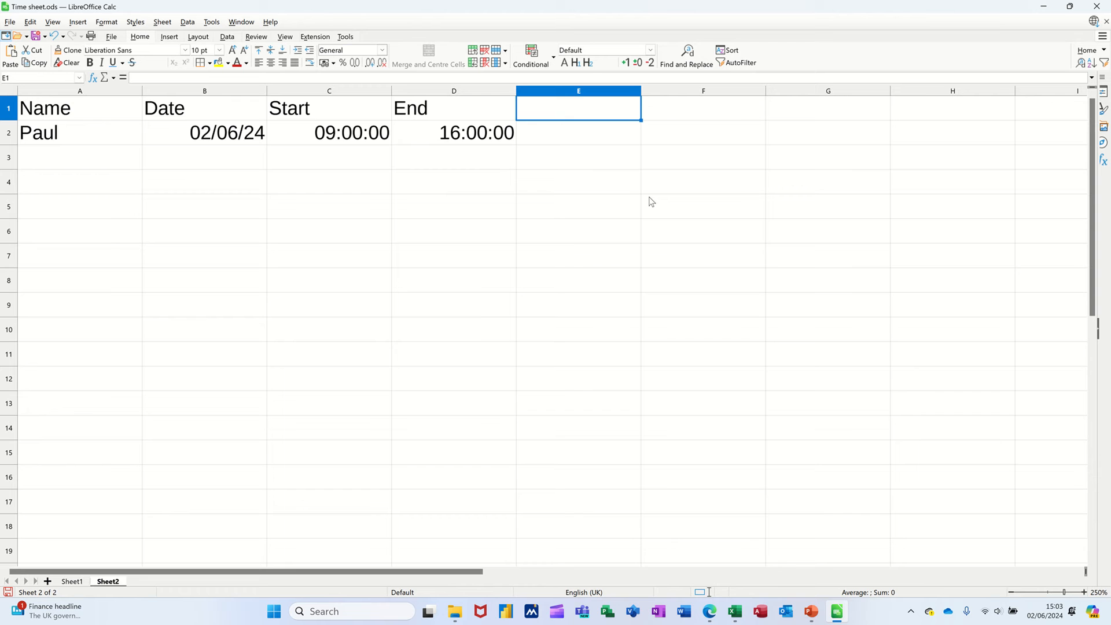
pyautogui.write('Hours')
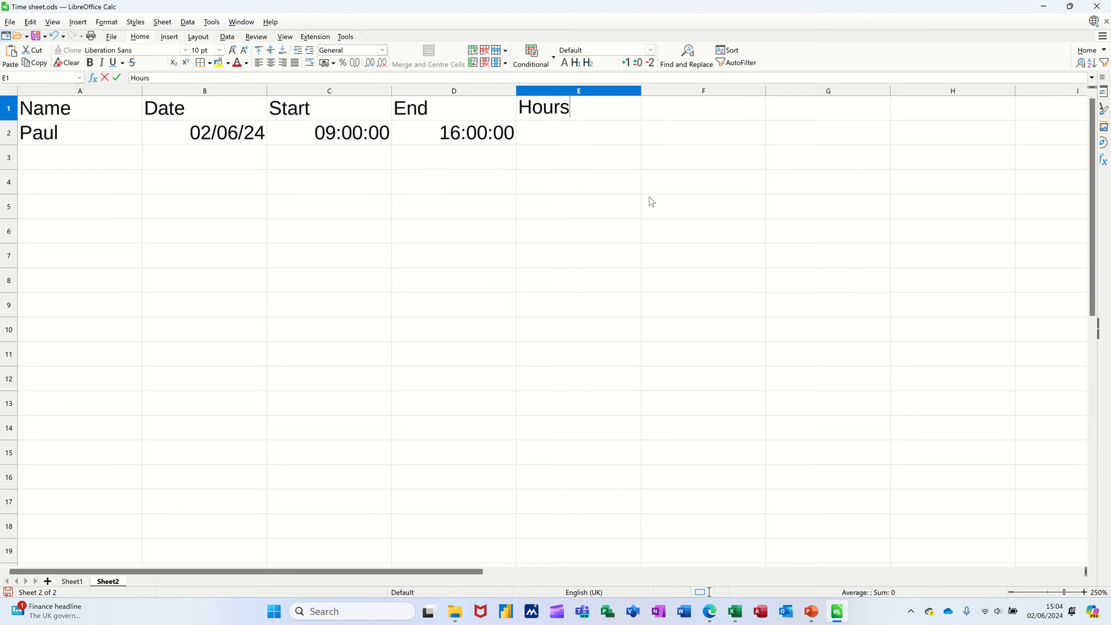
pyautogui.click(578, 143)
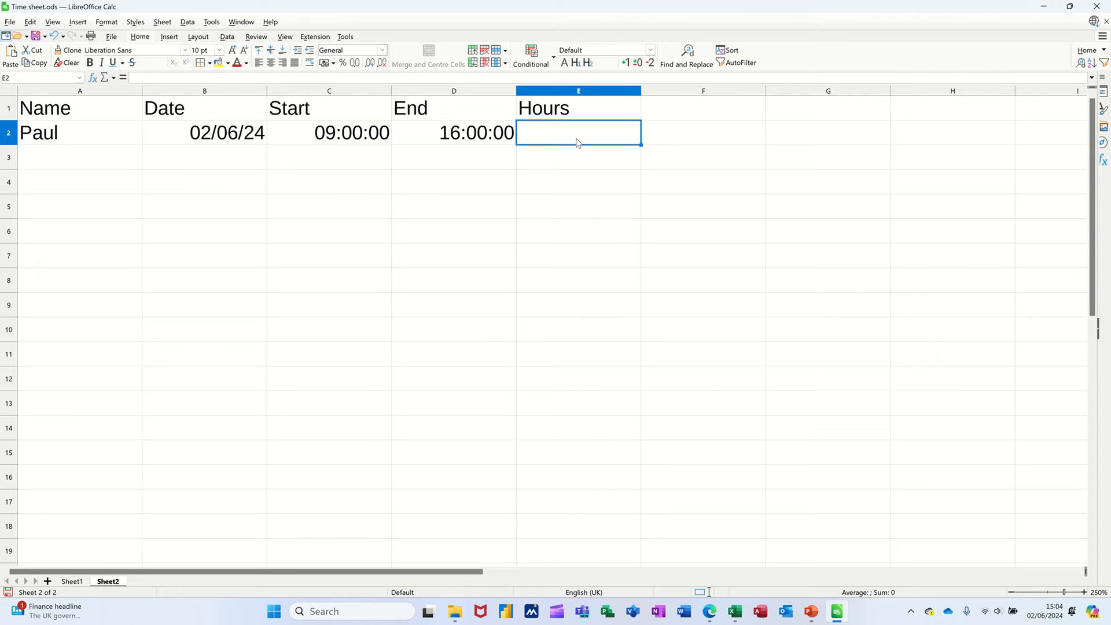
pyautogui.write('=')
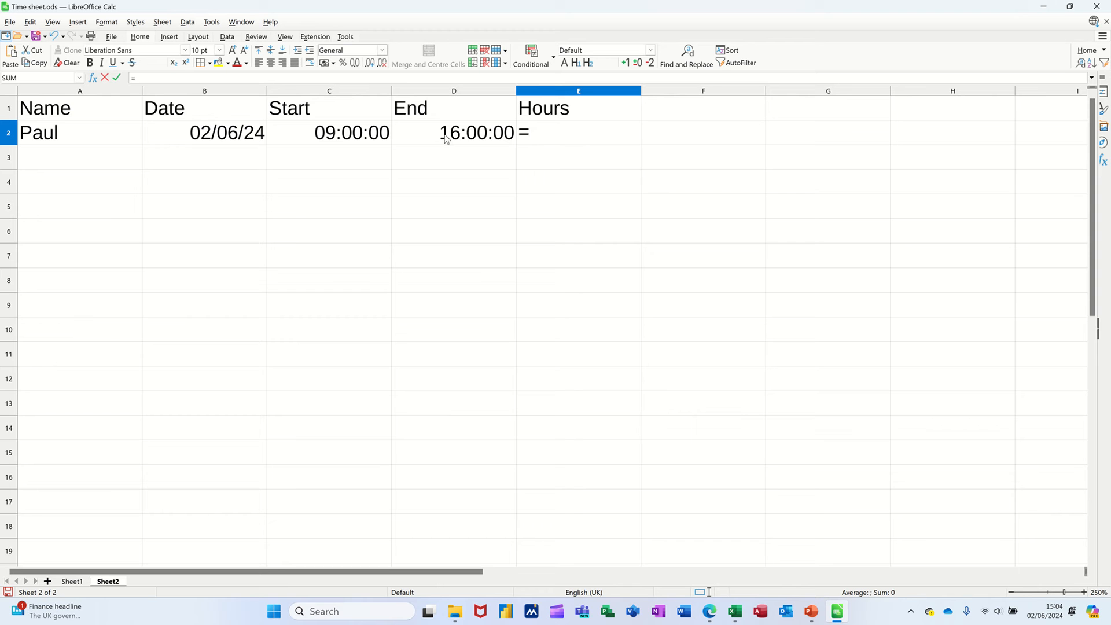
pyautogui.click(446, 138)
pyautogui.write('-')
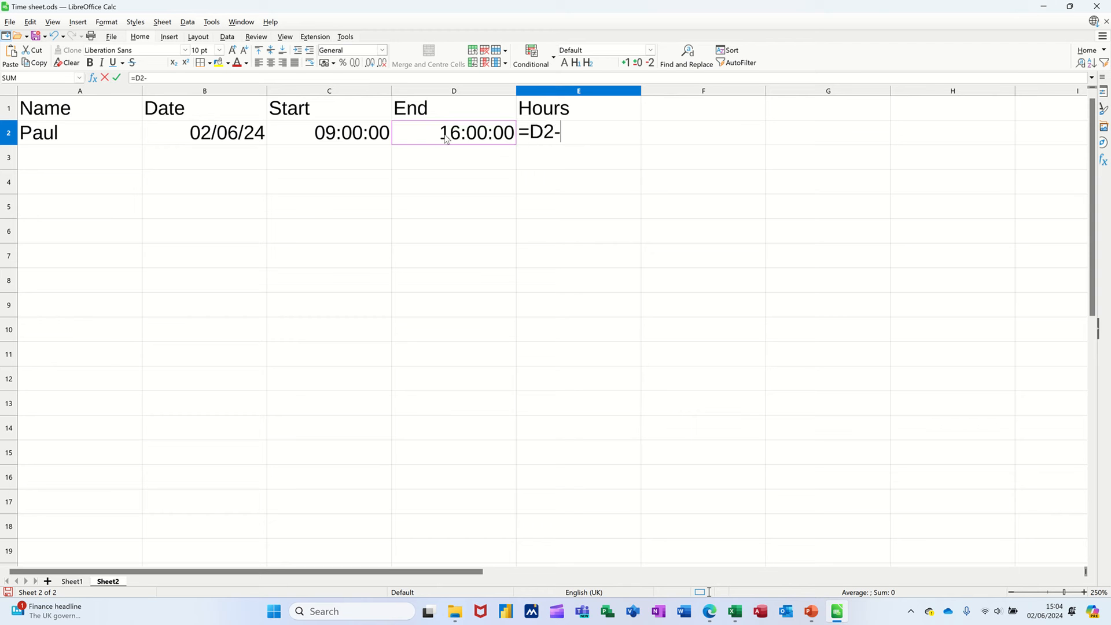
pyautogui.click(347, 135)
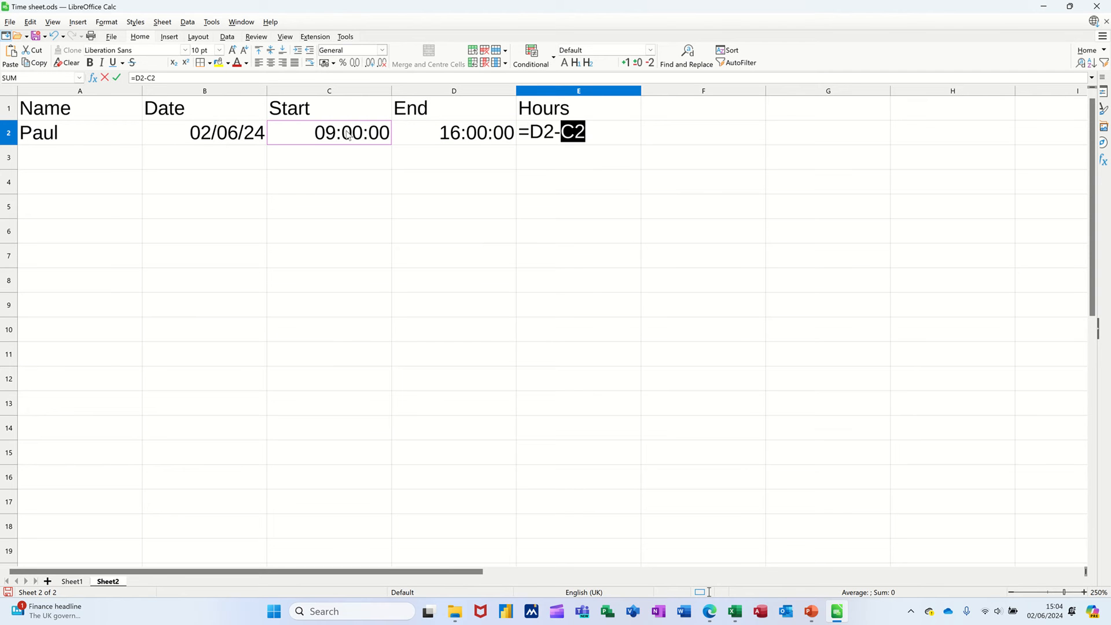
pyautogui.click(118, 78)
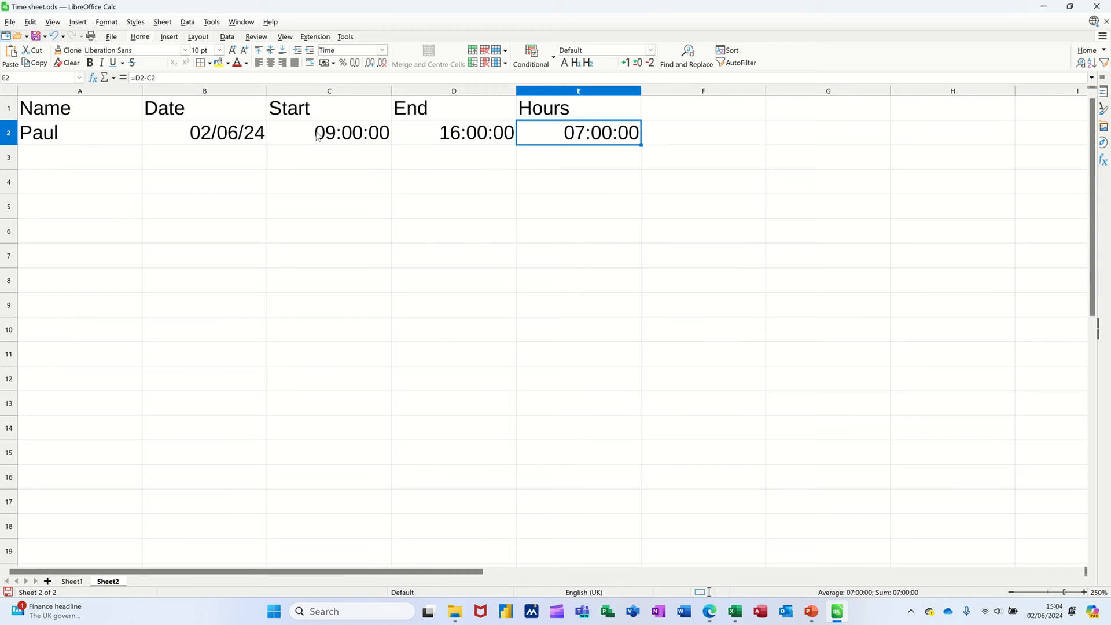
# Format the start and end times in C2:D2 with the format code HH:MM, removing the seconds
pyautogui.click(386, 134)
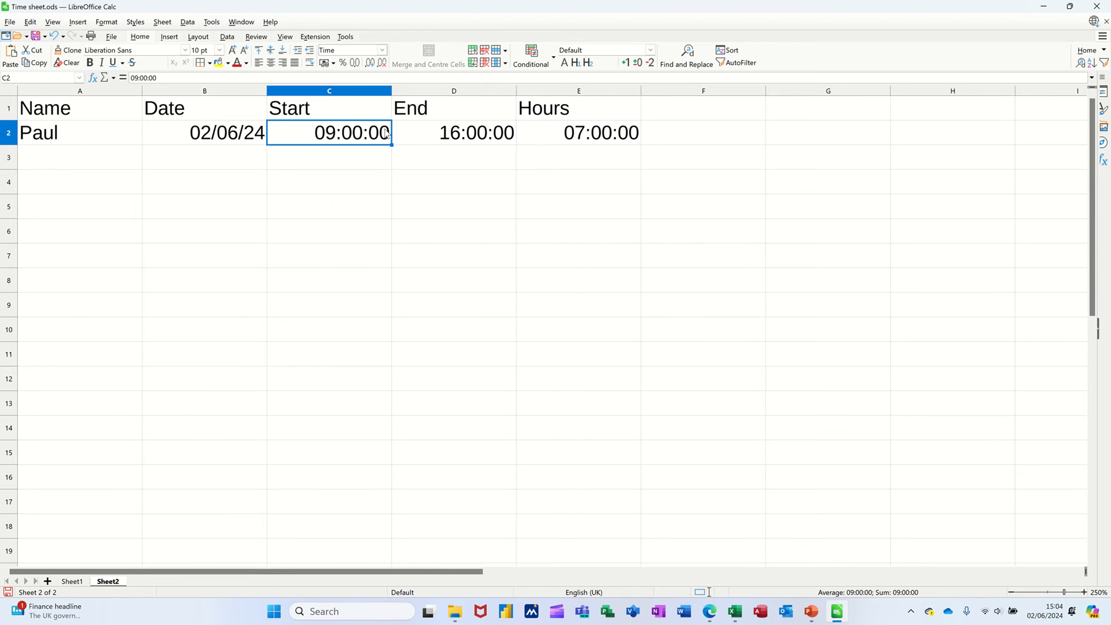
pyautogui.moveTo(386, 134); pyautogui.dragTo(448, 134)
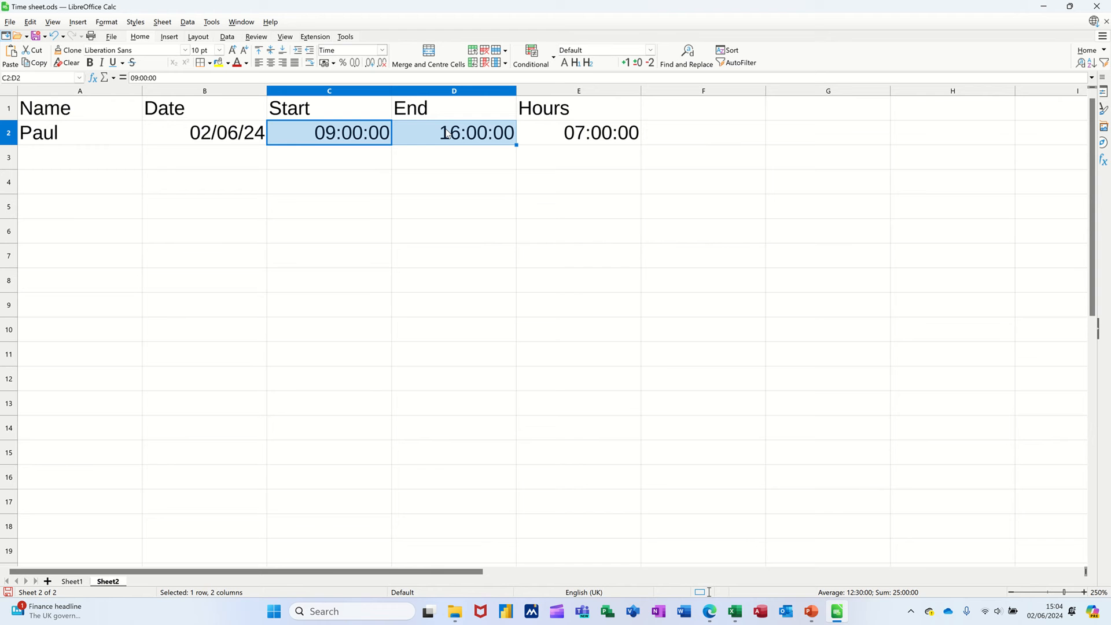
pyautogui.hotkey('ctrl', '1')
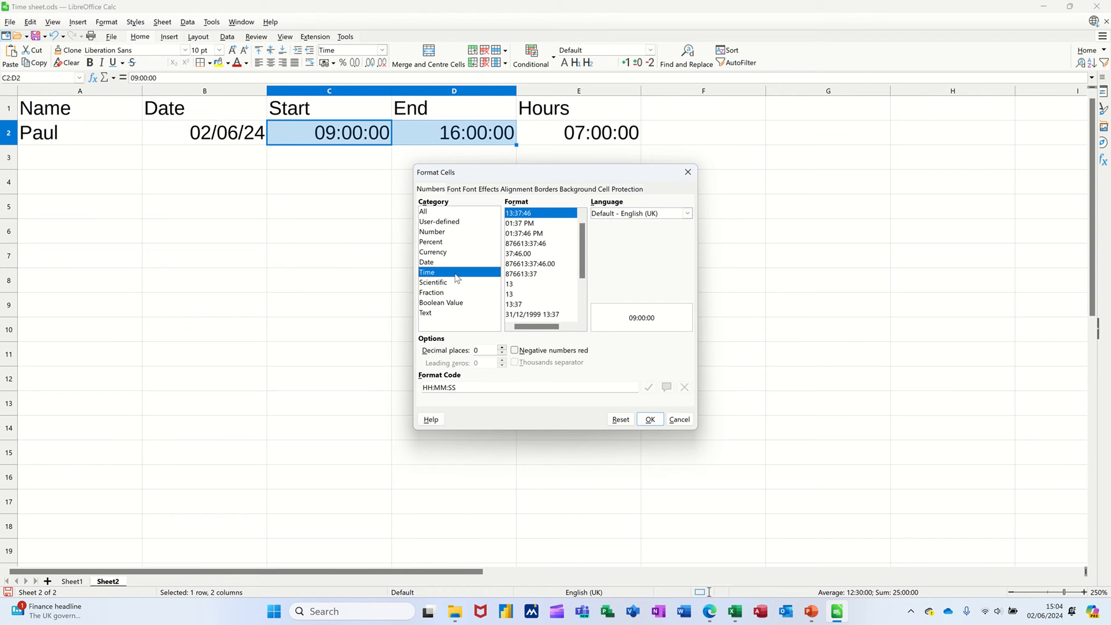
pyautogui.click(479, 388)
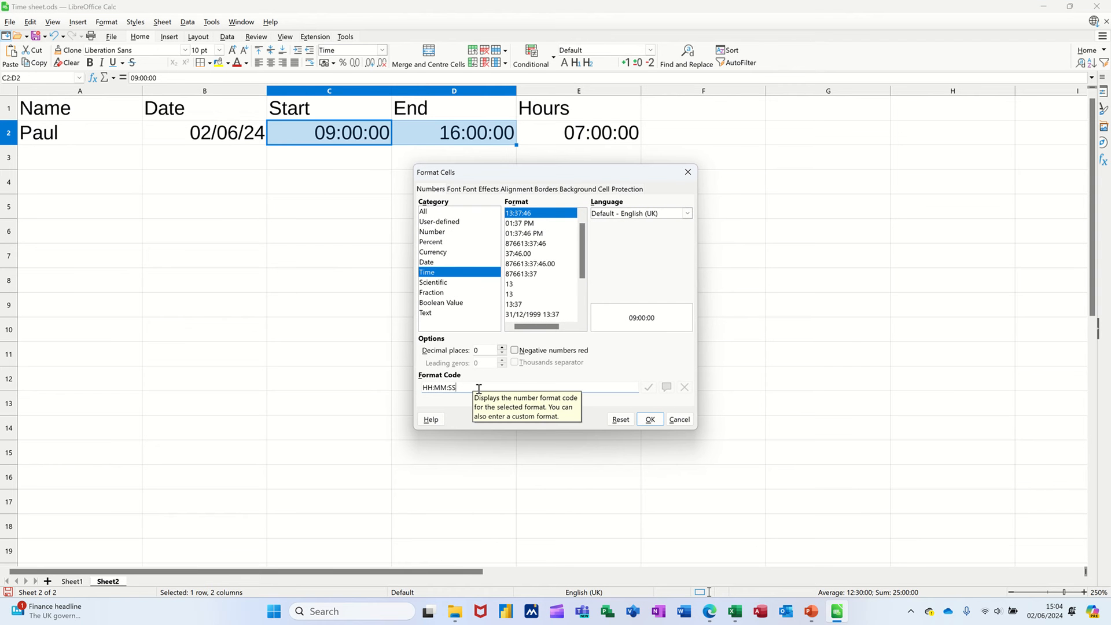
pyautogui.press('BackSpace')
pyautogui.press('BackSpace')
pyautogui.press('BackSpace')
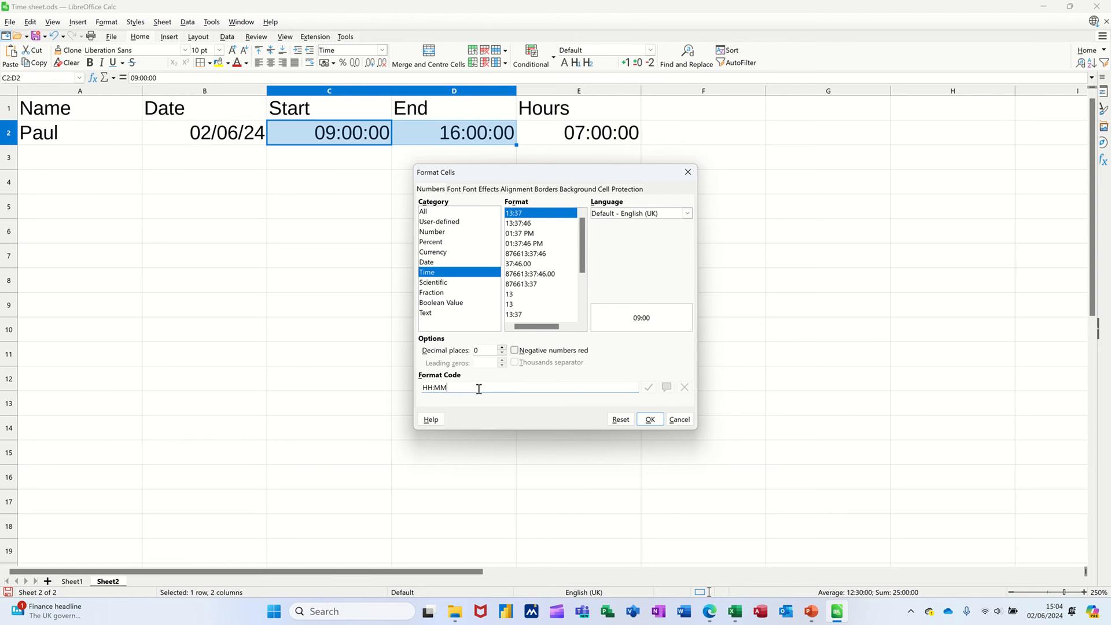
pyautogui.click(650, 419)
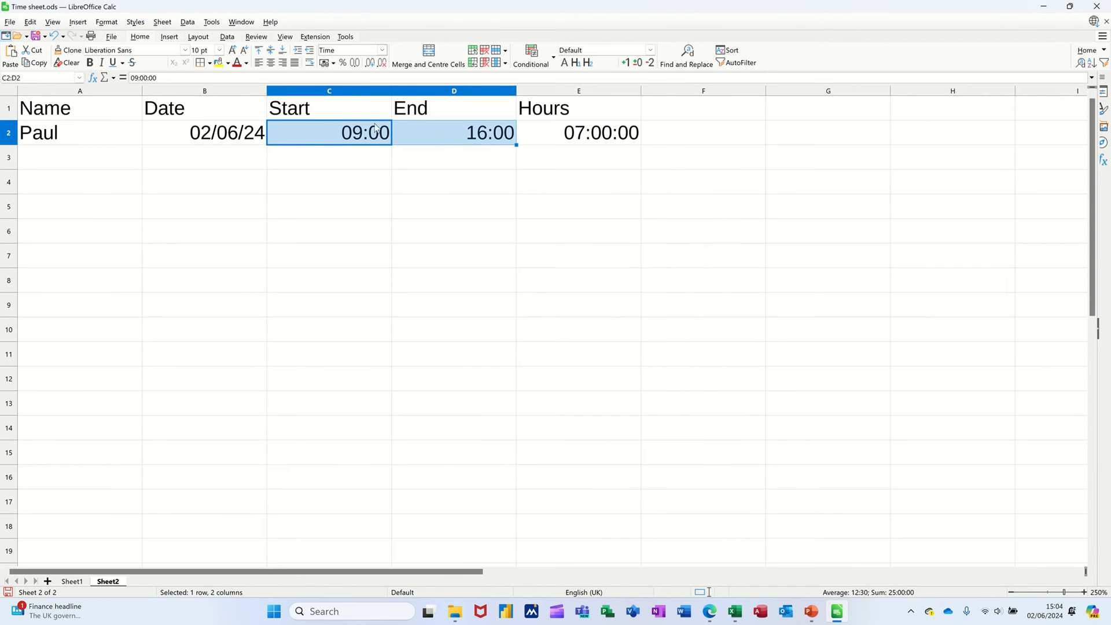
# Format the Hours result in E2 with the format code [HH]:MM, removing the seconds
pyautogui.click(571, 137)
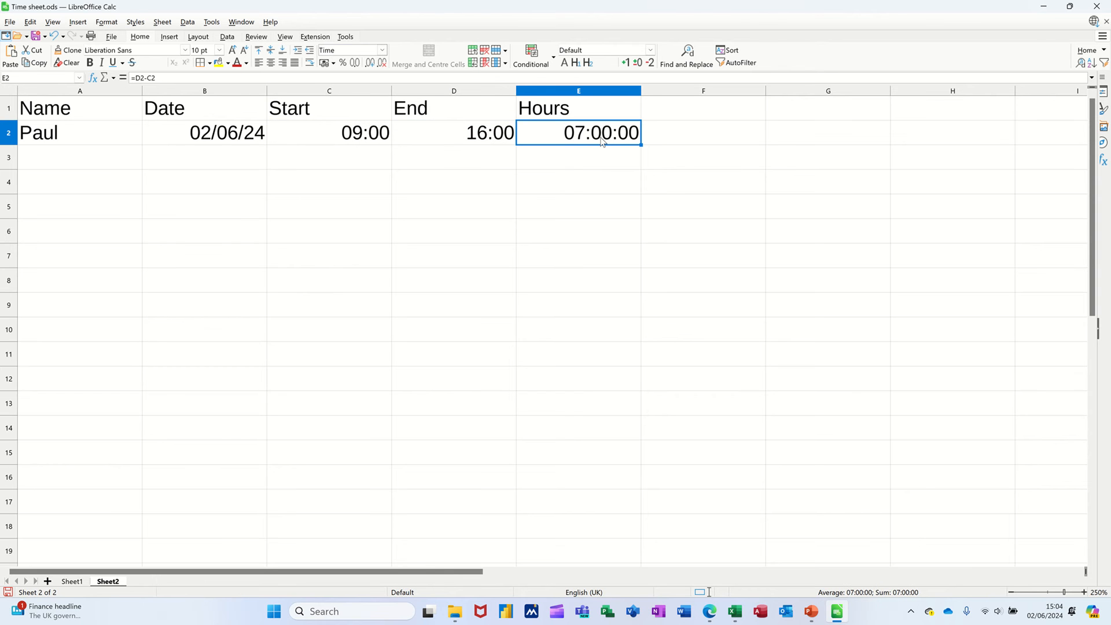
pyautogui.hotkey('ctrl', '1')
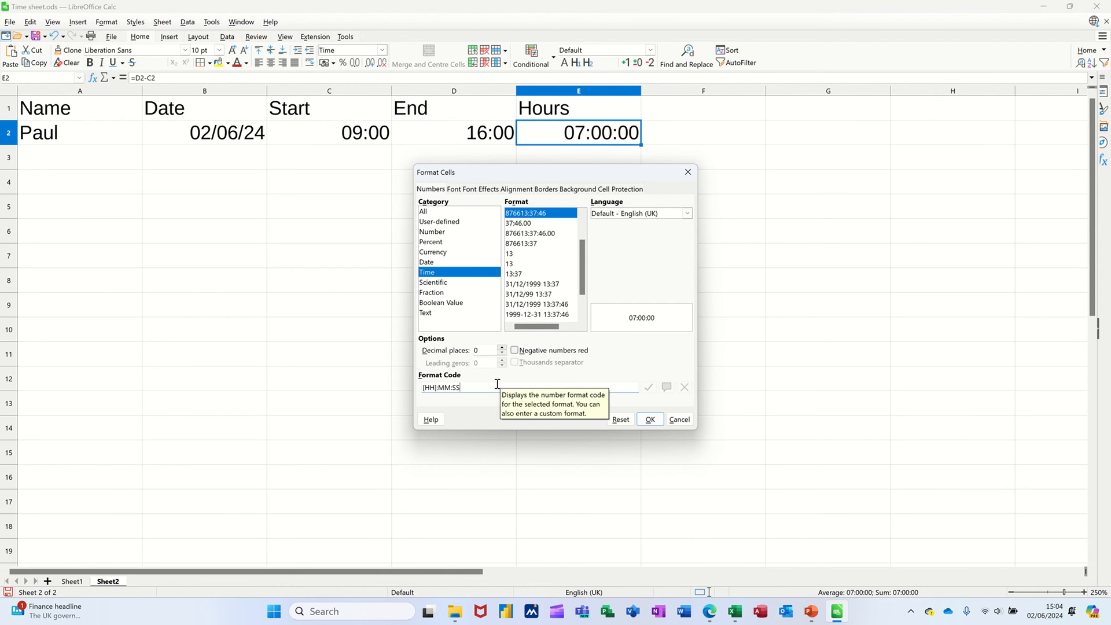
pyautogui.press('BackSpace')
pyautogui.press('BackSpace')
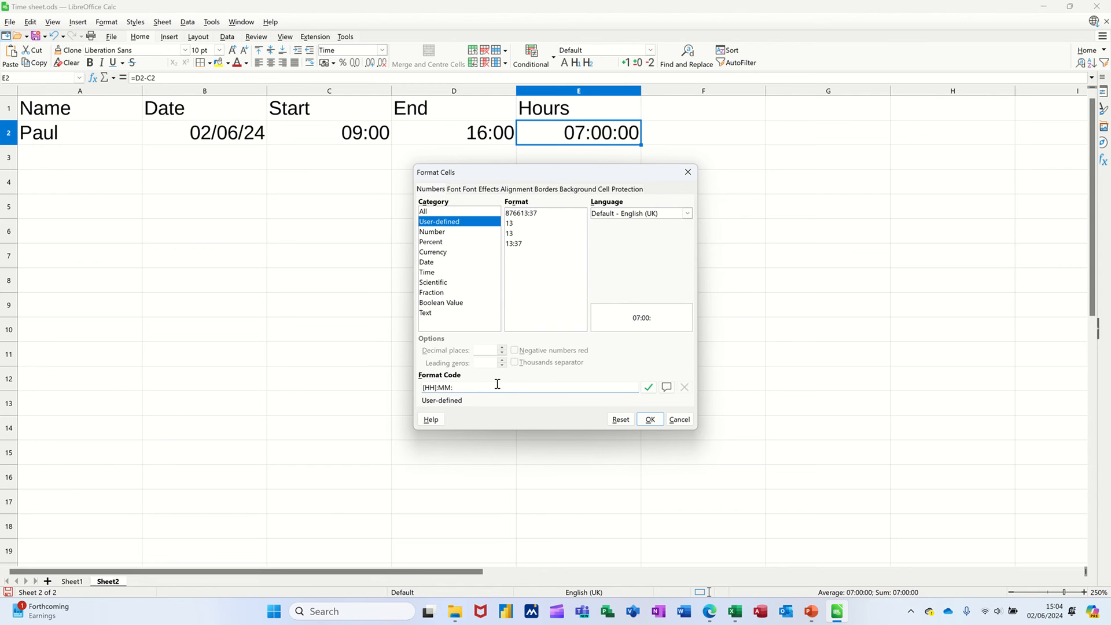
pyautogui.press('BackSpace')
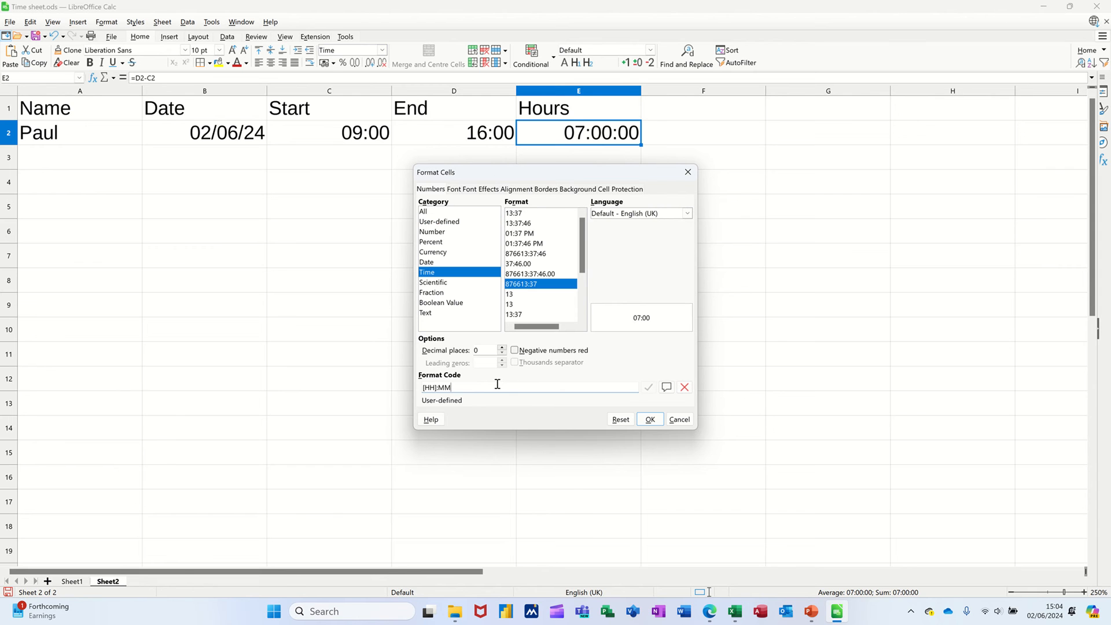
pyautogui.click(649, 419)
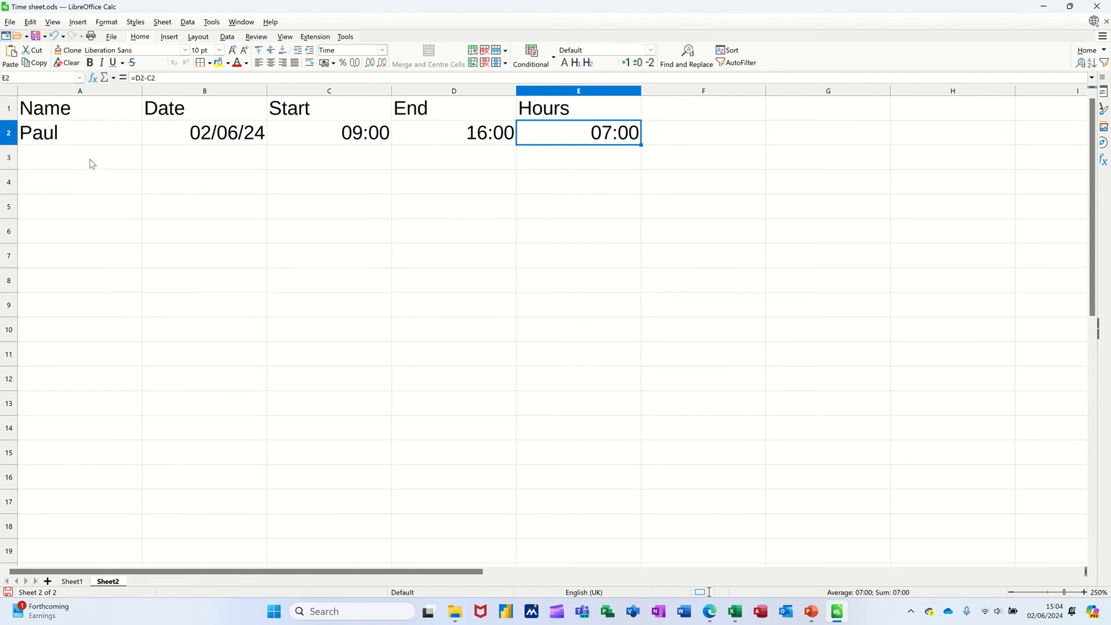
# Start a second time sheet entry by repeating the worker's name in A3 and entering the date 3/6/24 in B3
pyautogui.click(90, 163)
pyautogui.write('Paul')
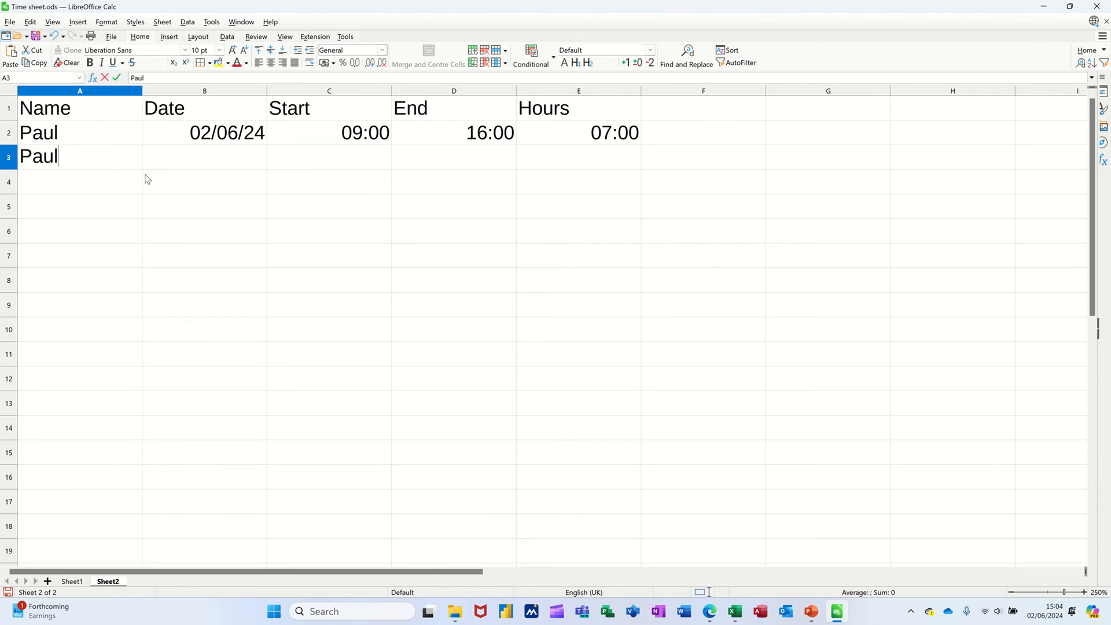
pyautogui.press('Tab')
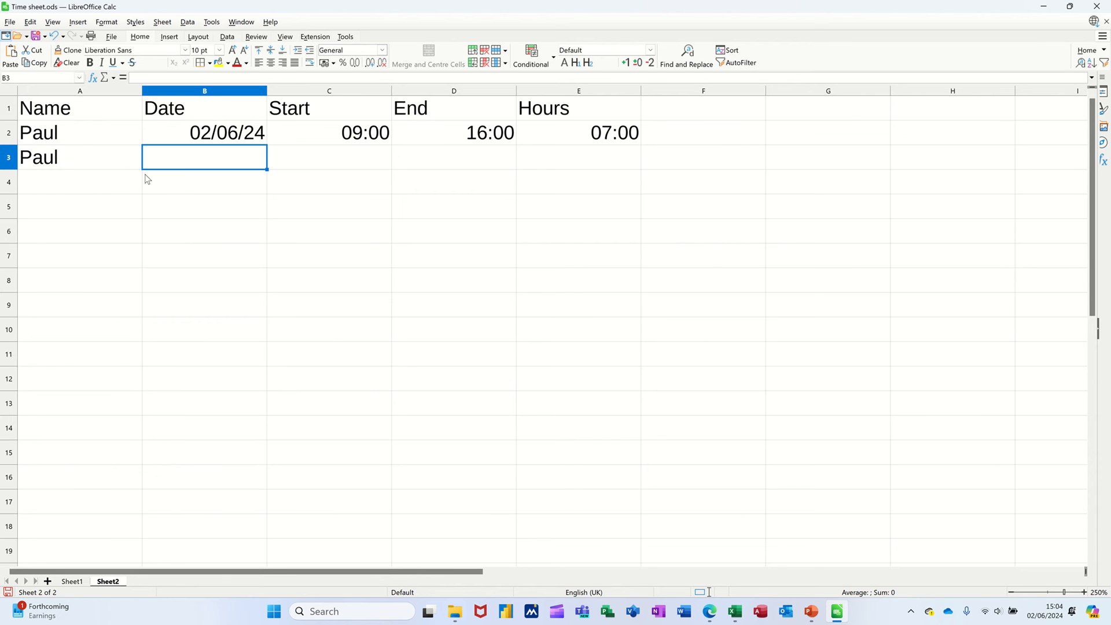
pyautogui.write('3/06/2')
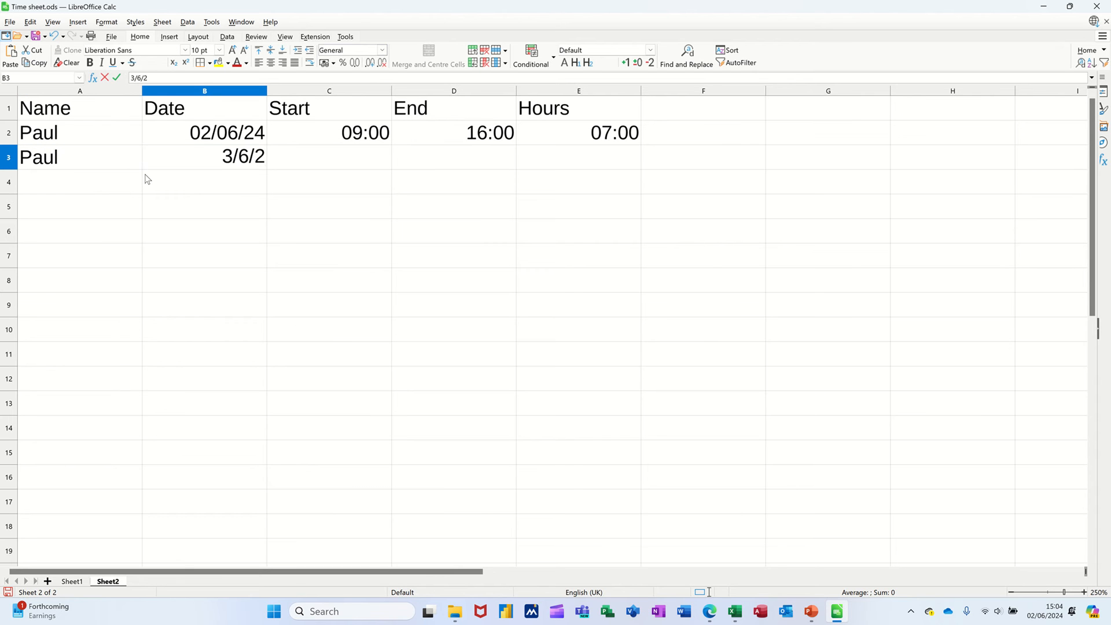
pyautogui.write('4')
pyautogui.press('Tab')
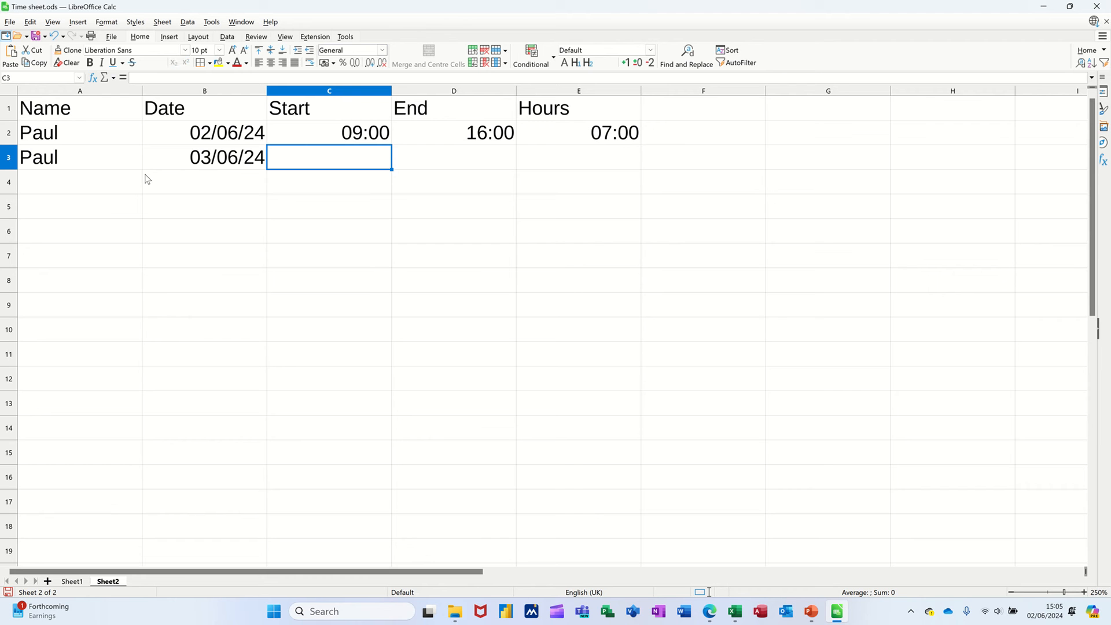
# Enter a start time of 08:00 in C3 and an end time of 15:00 in D3
pyautogui.write('08:00')
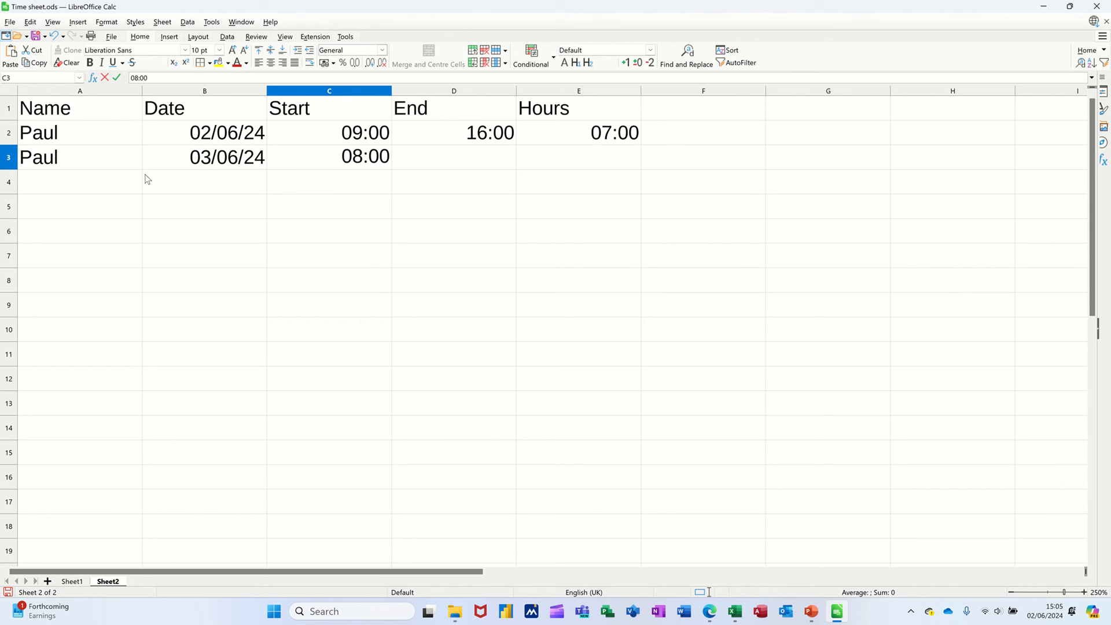
pyautogui.press('Tab')
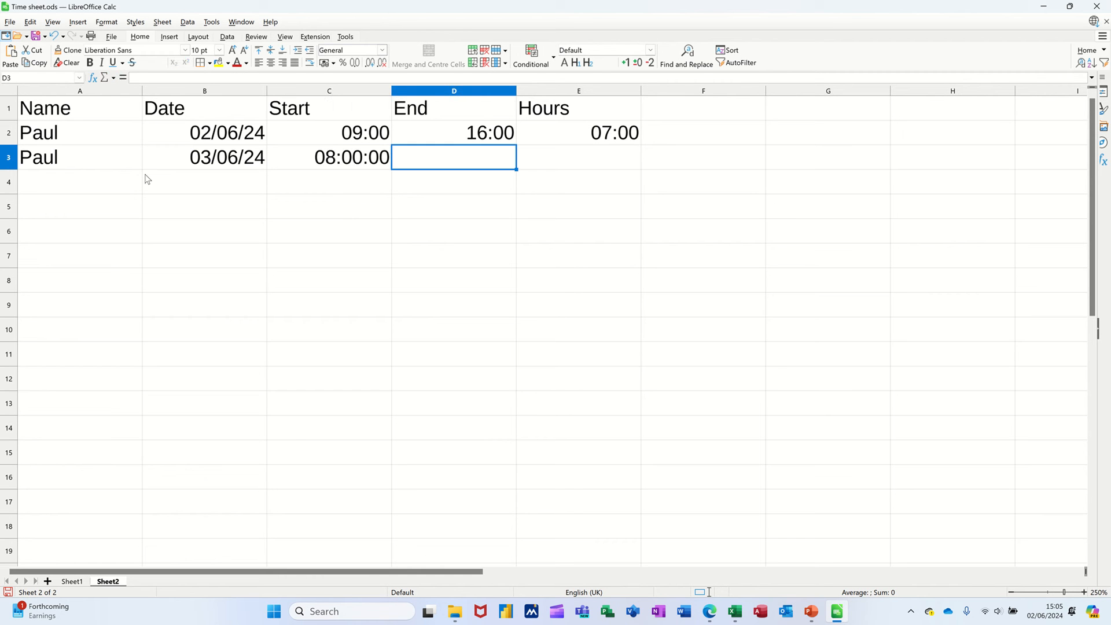
pyautogui.write('15:00')
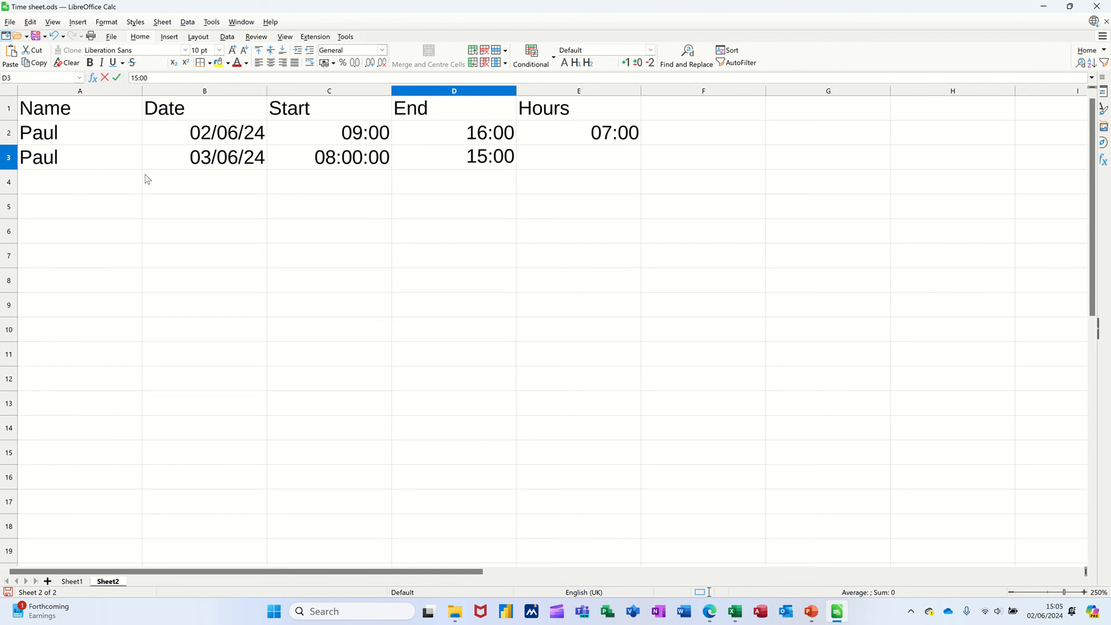
pyautogui.press('Tab')
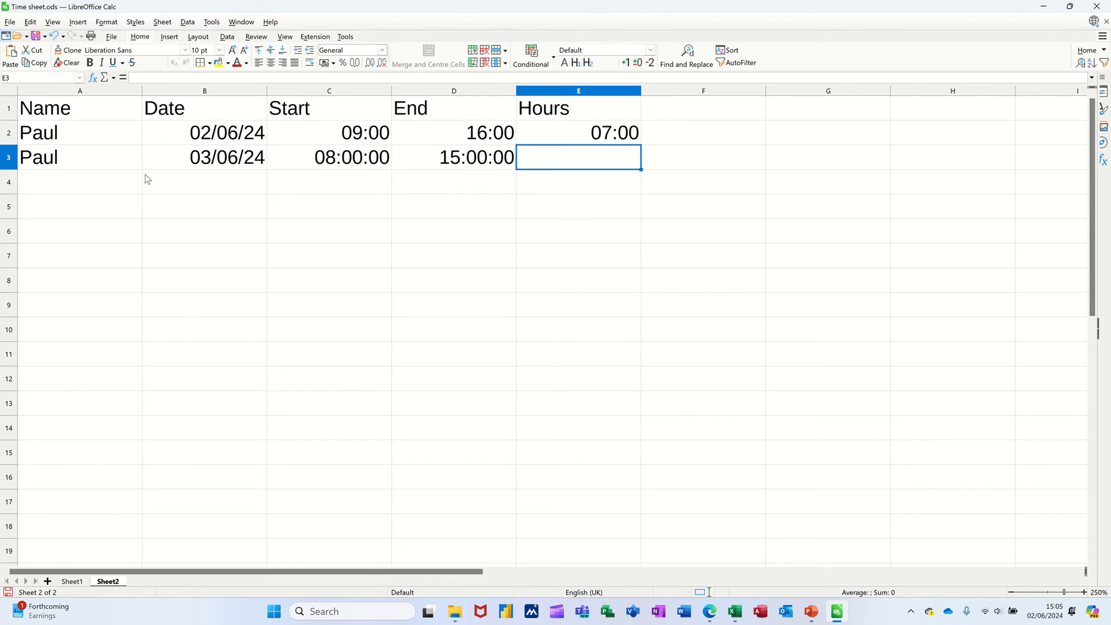
# Copy the Hours formula from E2 down to E3 for the second entry
pyautogui.click(563, 135)
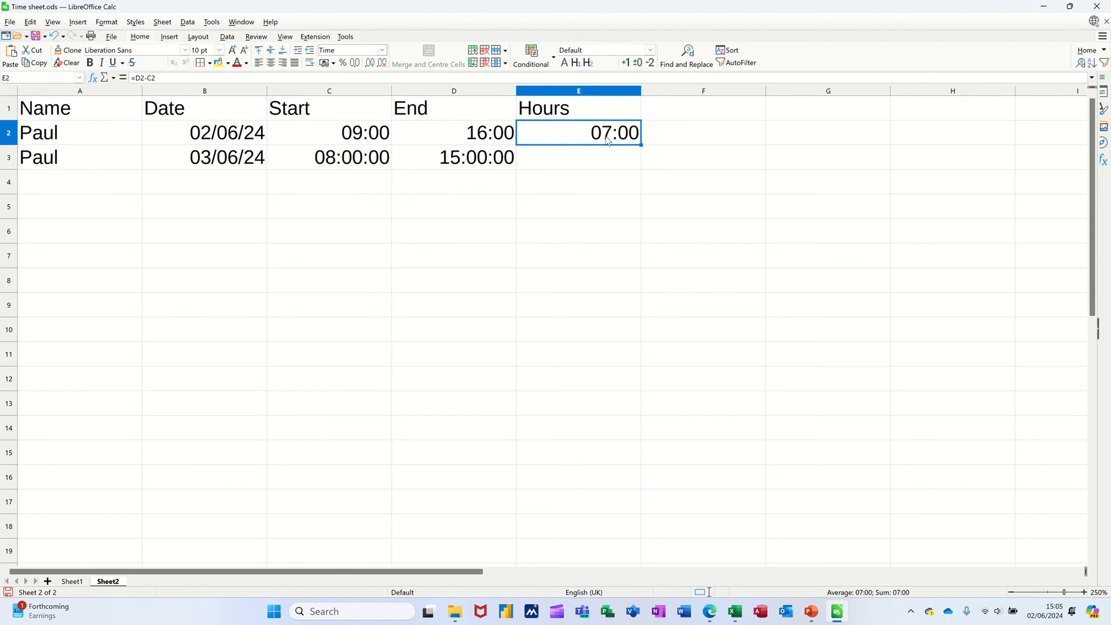
pyautogui.moveTo(640, 147); pyautogui.dragTo(581, 167)
pyautogui.click(566, 156)
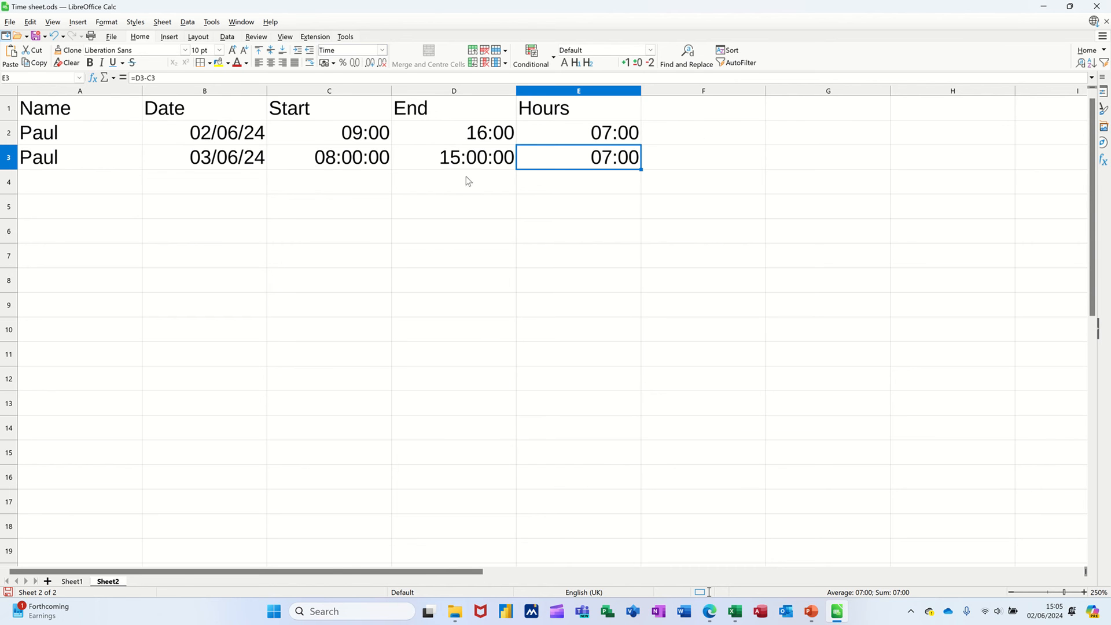
# Format the start and end times in C3:D3 with the format code HH:MM, removing the seconds
pyautogui.moveTo(307, 161); pyautogui.dragTo(424, 169)
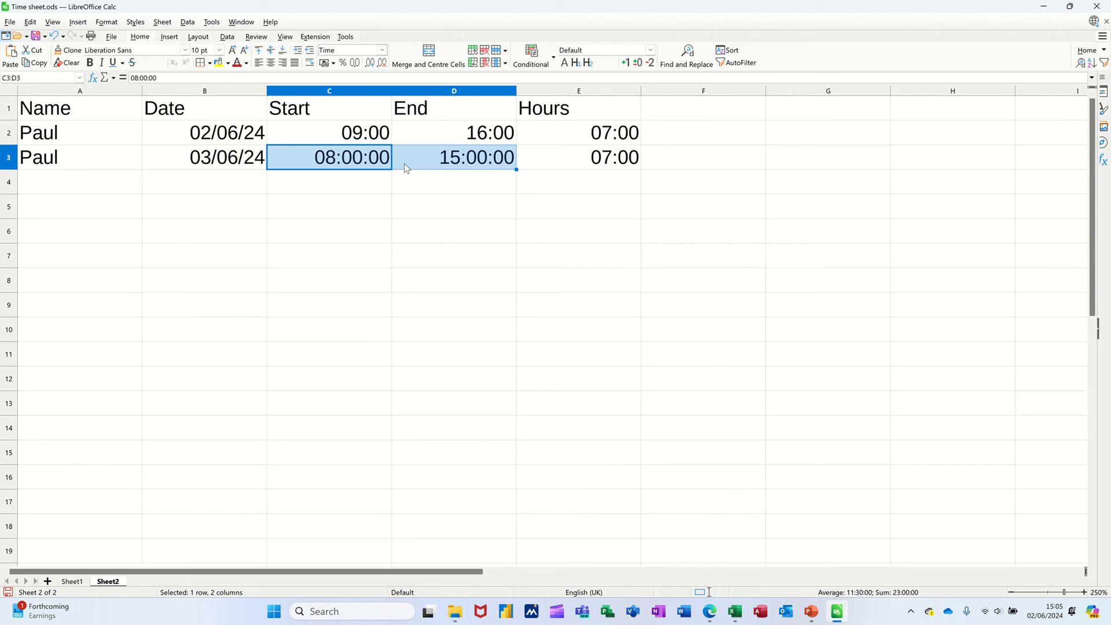
pyautogui.hotkey('ctrl', '1')
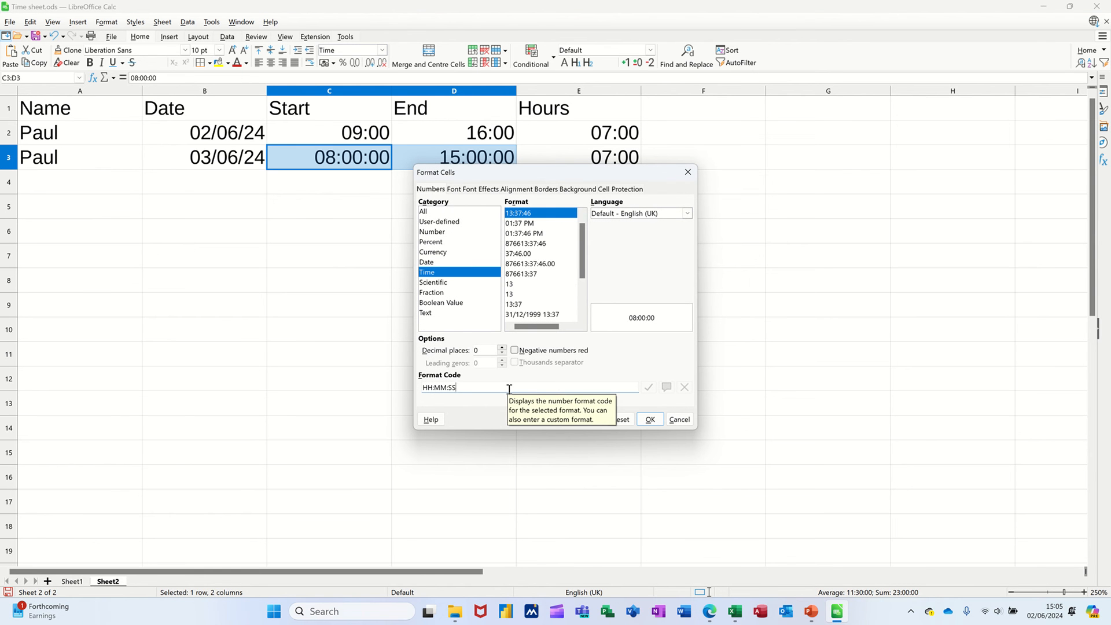
pyautogui.press('BackSpace')
pyautogui.press('BackSpace')
pyautogui.press('BackSpace')
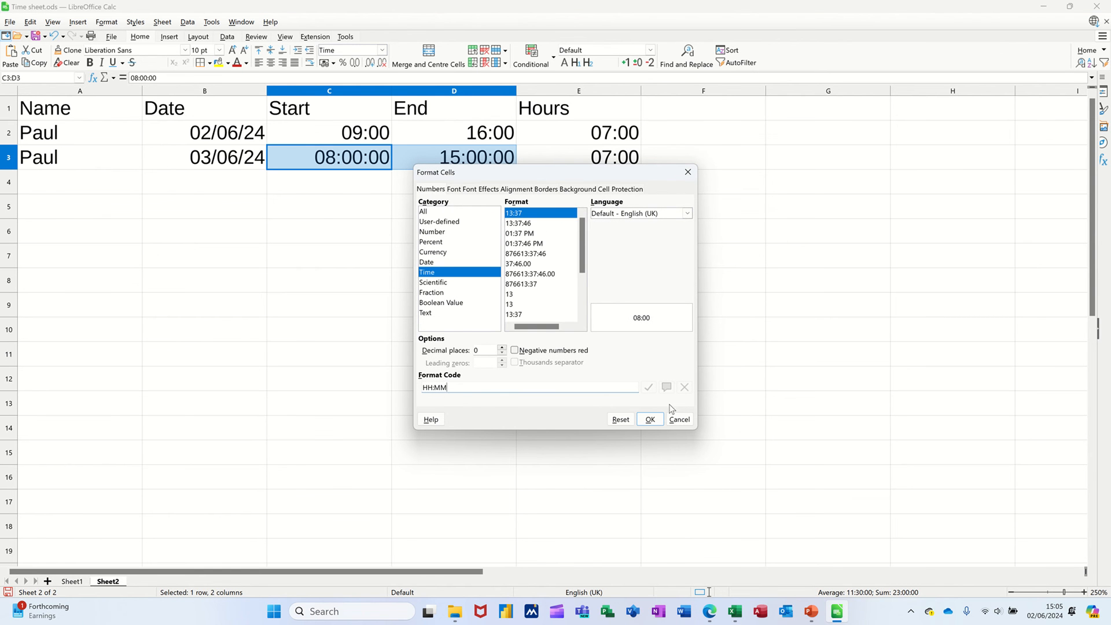
pyautogui.click(649, 421)
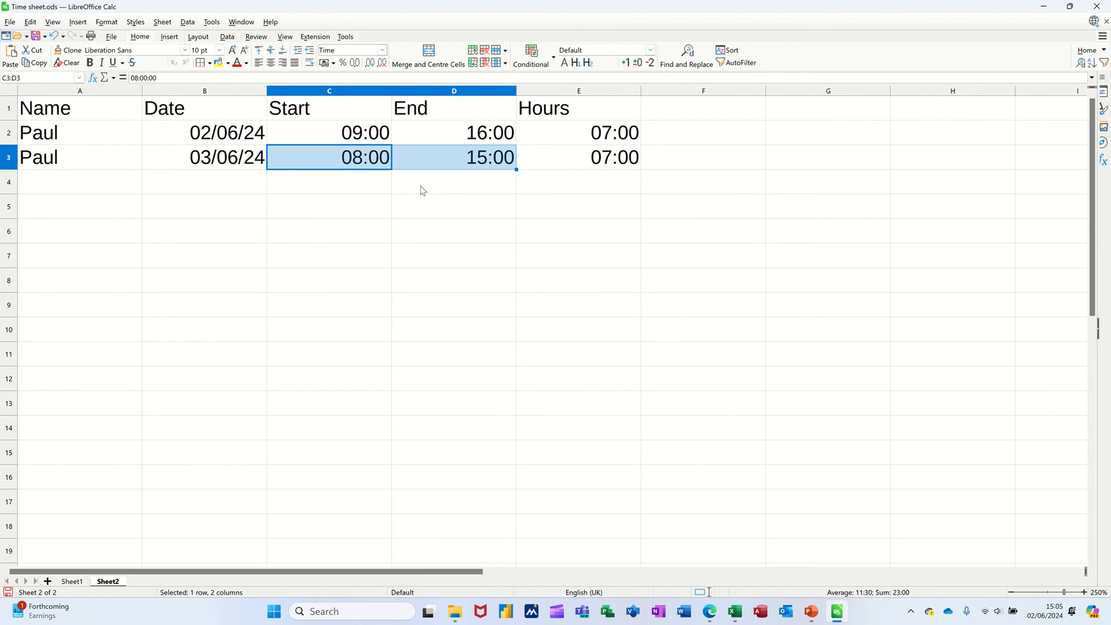
# Add the heading Culmulative in F1, beside the Hours heading
pyautogui.click(673, 113)
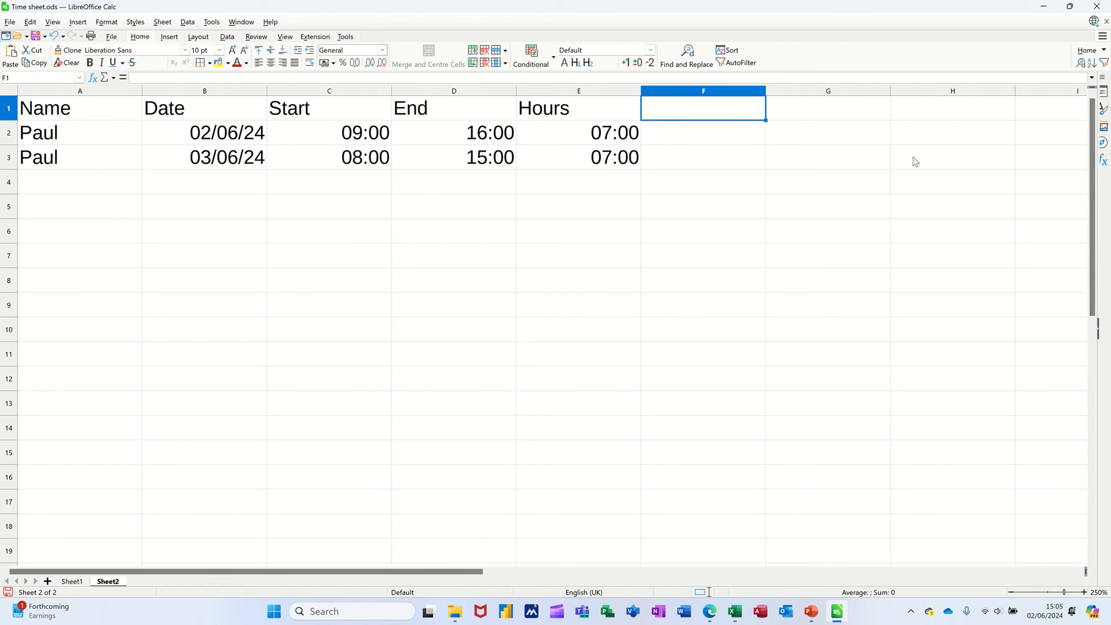
pyautogui.write('Cul')
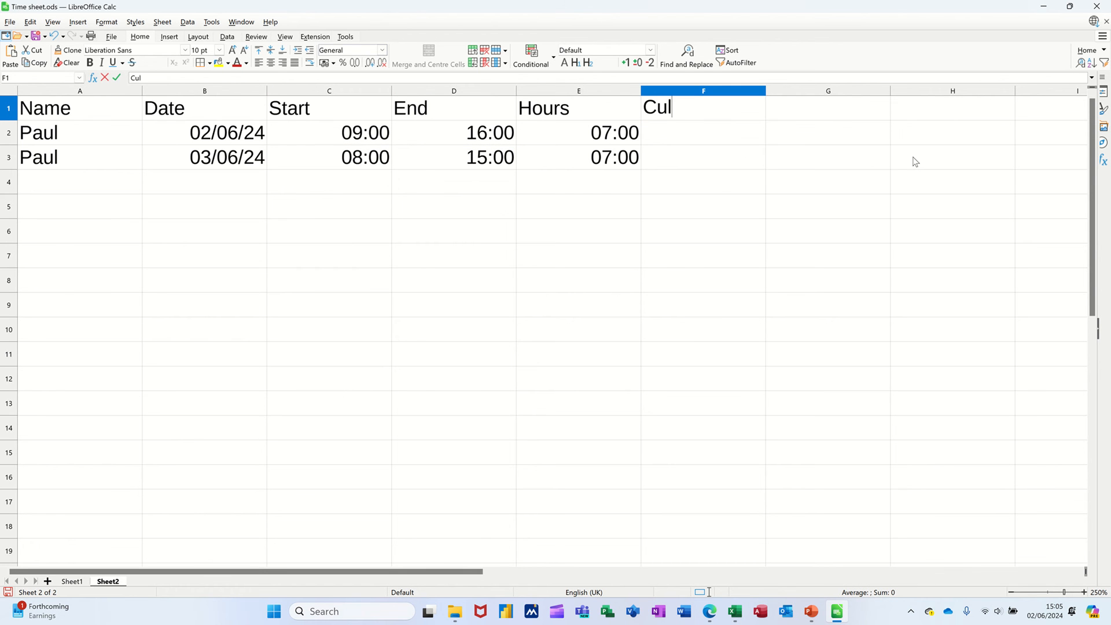
pyautogui.write('mulat')
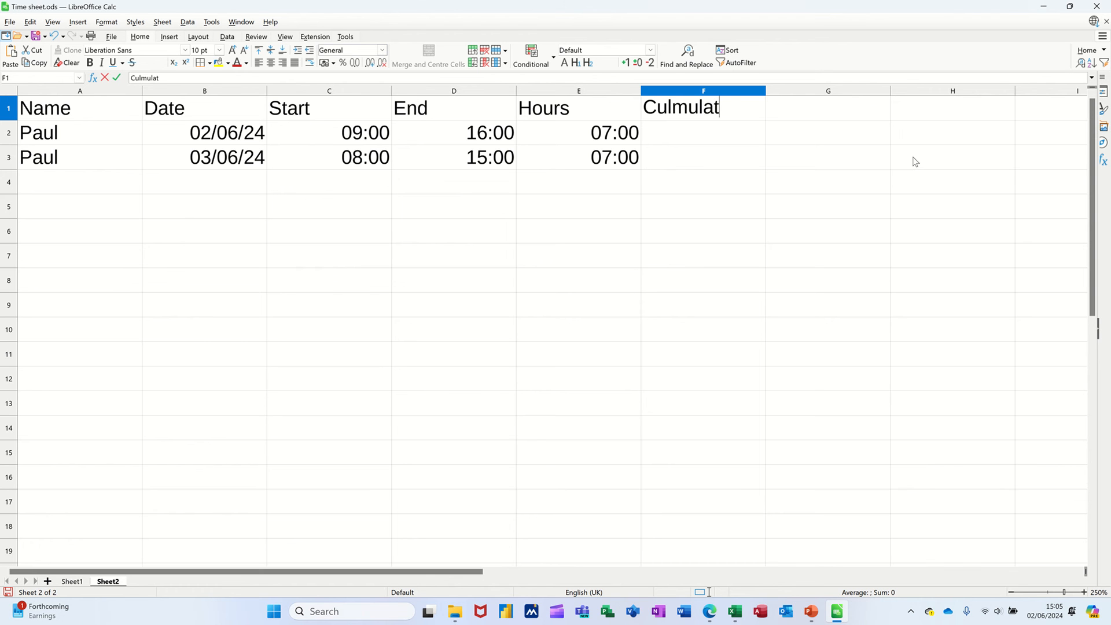
pyautogui.write('ive')
pyautogui.press('Return')
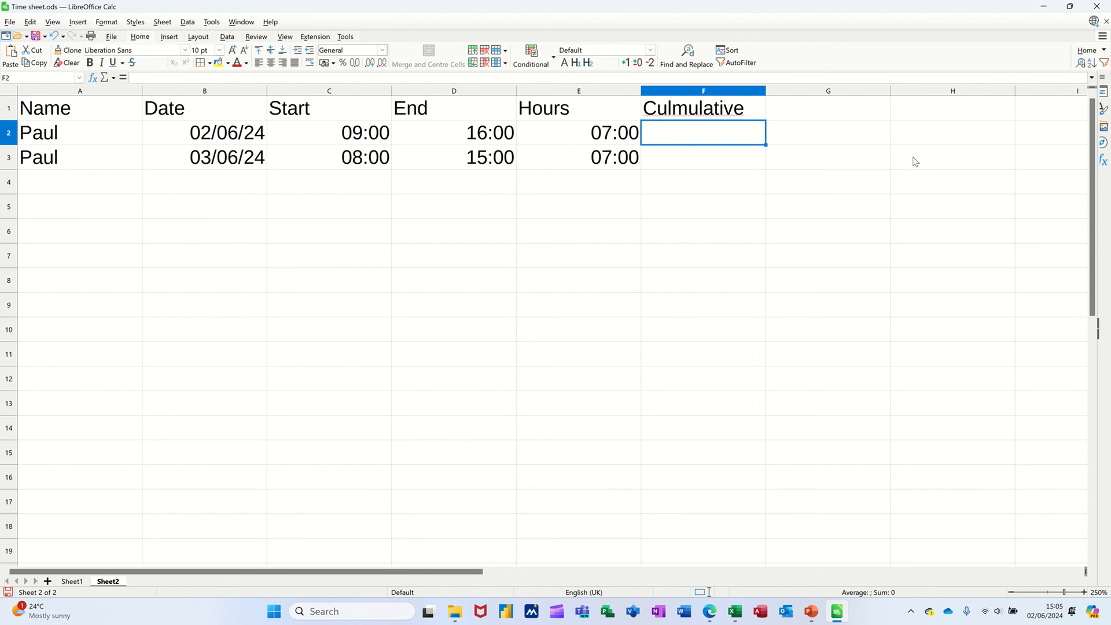
# Run the spell check on the heading in F1, correct it to Cumulative and finish checking the sheet
pyautogui.doubleClick(682, 110)
pyautogui.rightClick(682, 110)
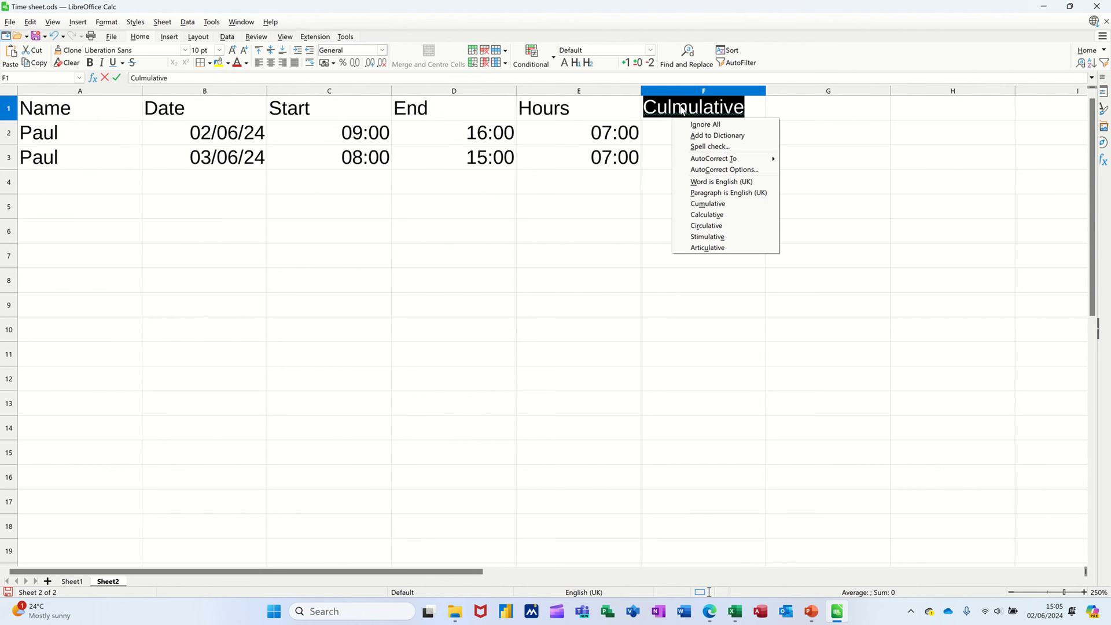
pyautogui.click(675, 109)
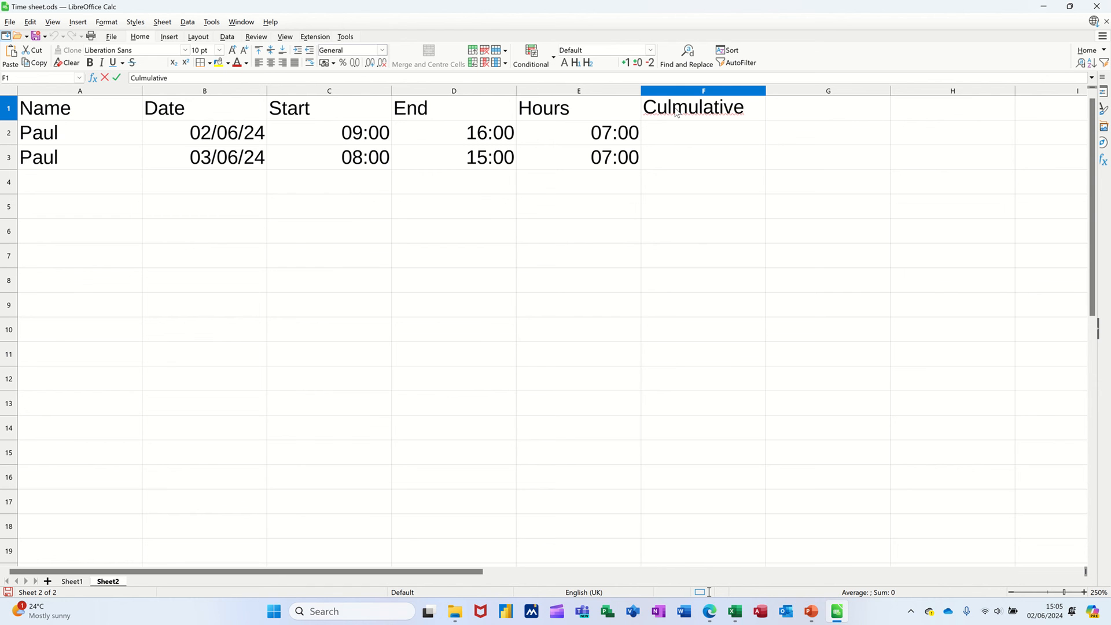
pyautogui.press('F7')
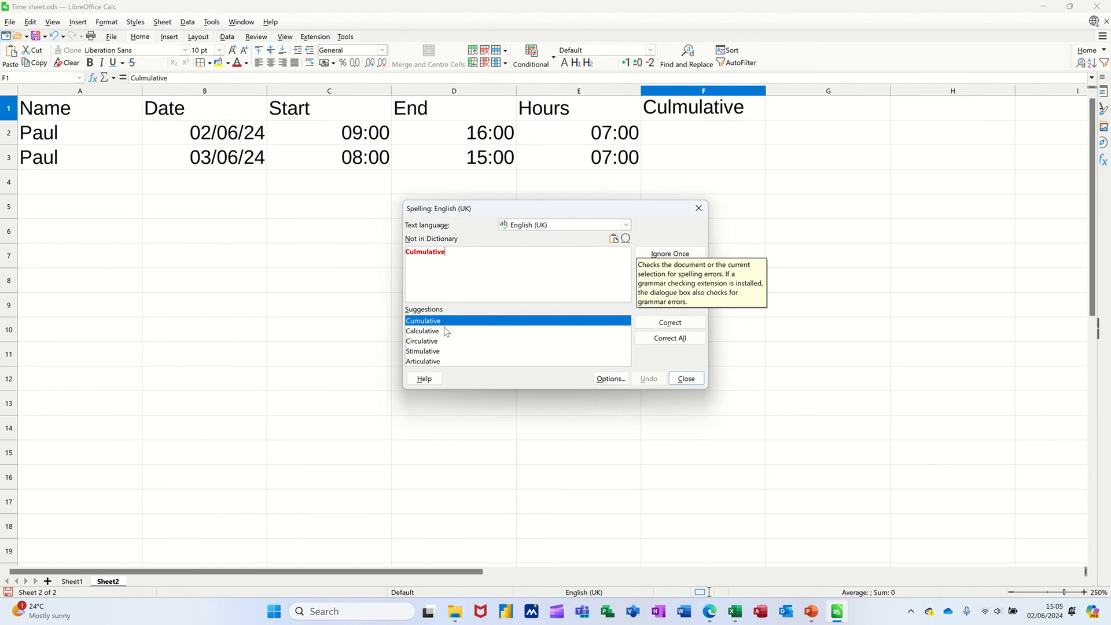
pyautogui.click(656, 324)
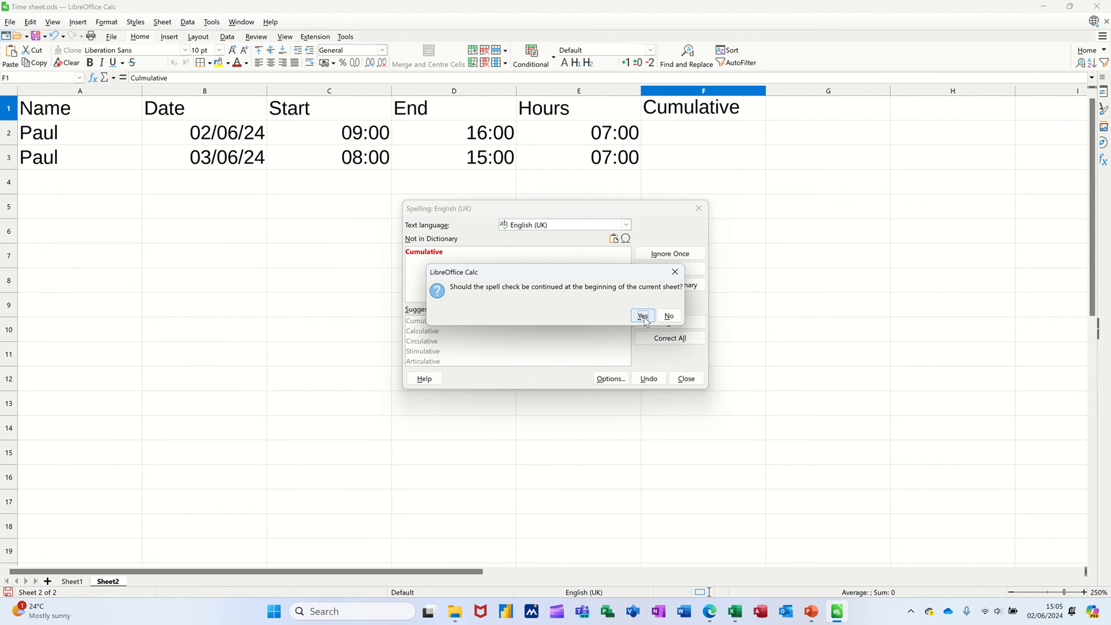
pyautogui.click(628, 316)
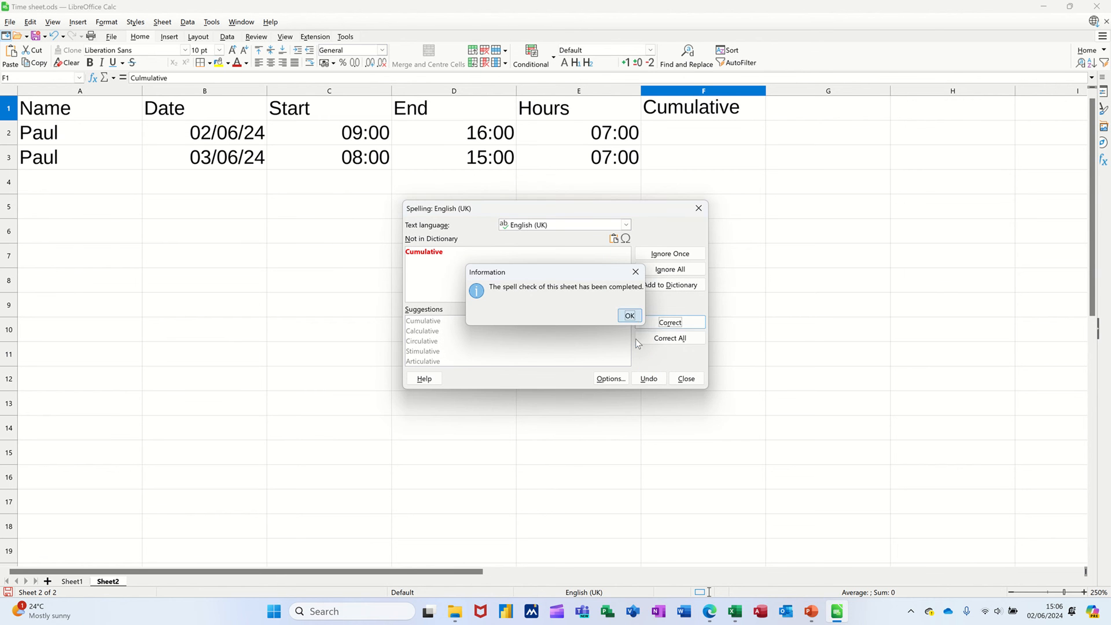
pyautogui.click(681, 379)
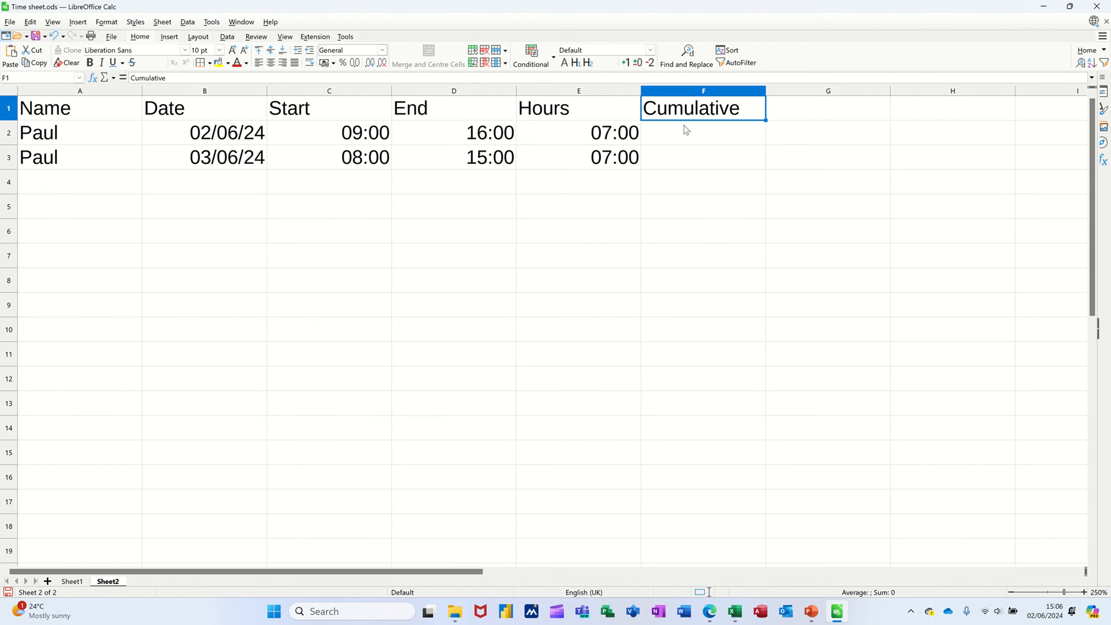
# Calculate the running total of hours in F2 with the formula =SUM($E$2:E2) and copy it down to F3
pyautogui.click(722, 129)
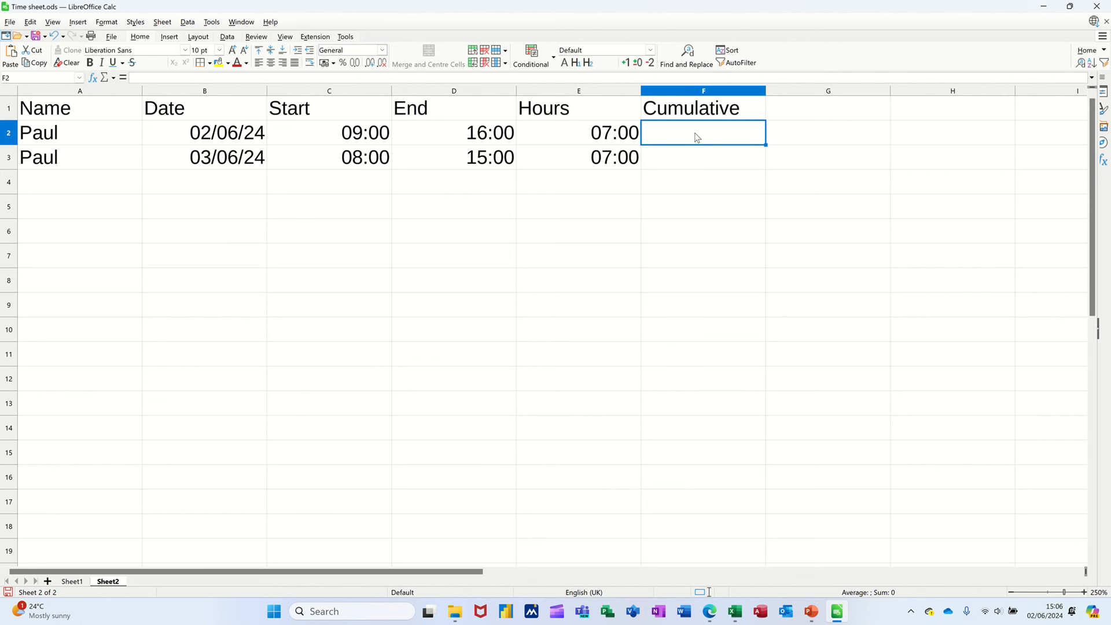
pyautogui.write('=sum(')
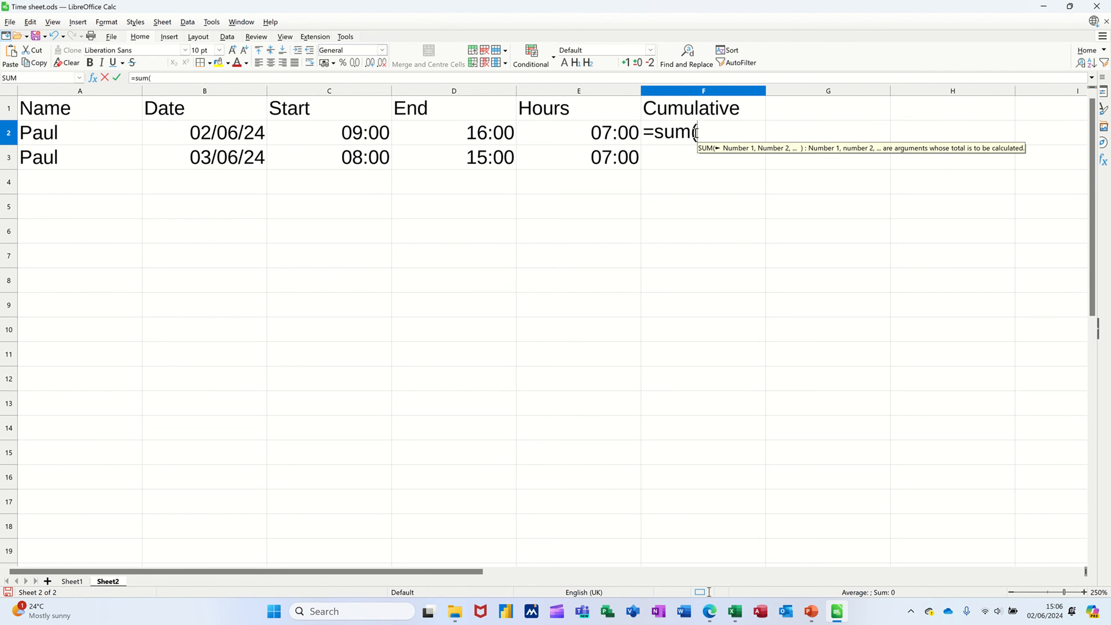
pyautogui.click(582, 132)
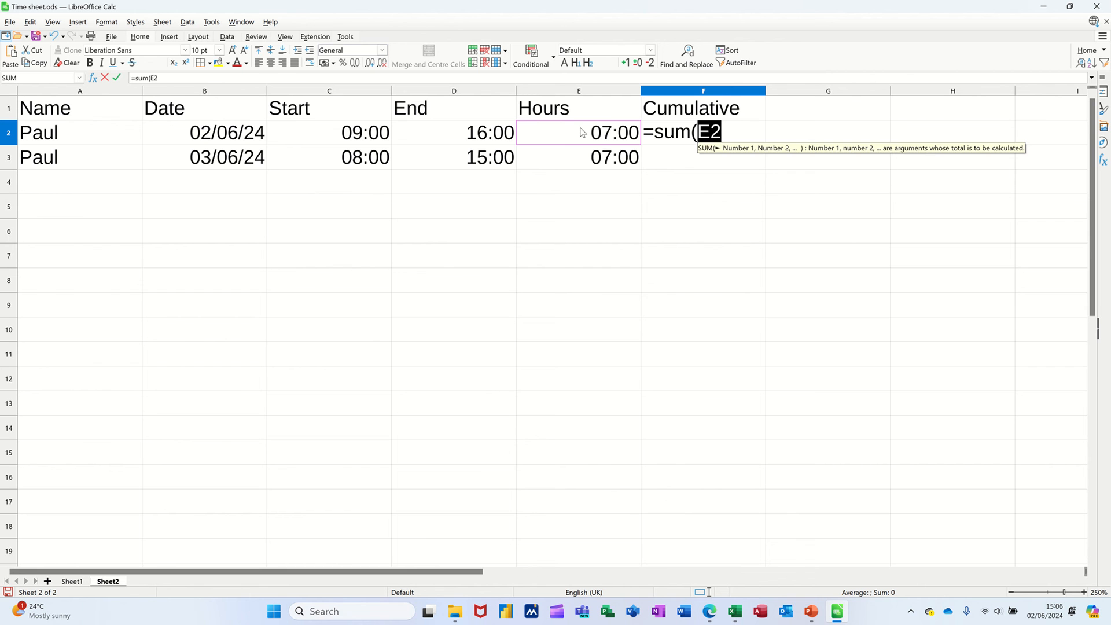
pyautogui.write('@')
pyautogui.press('BackSpace')
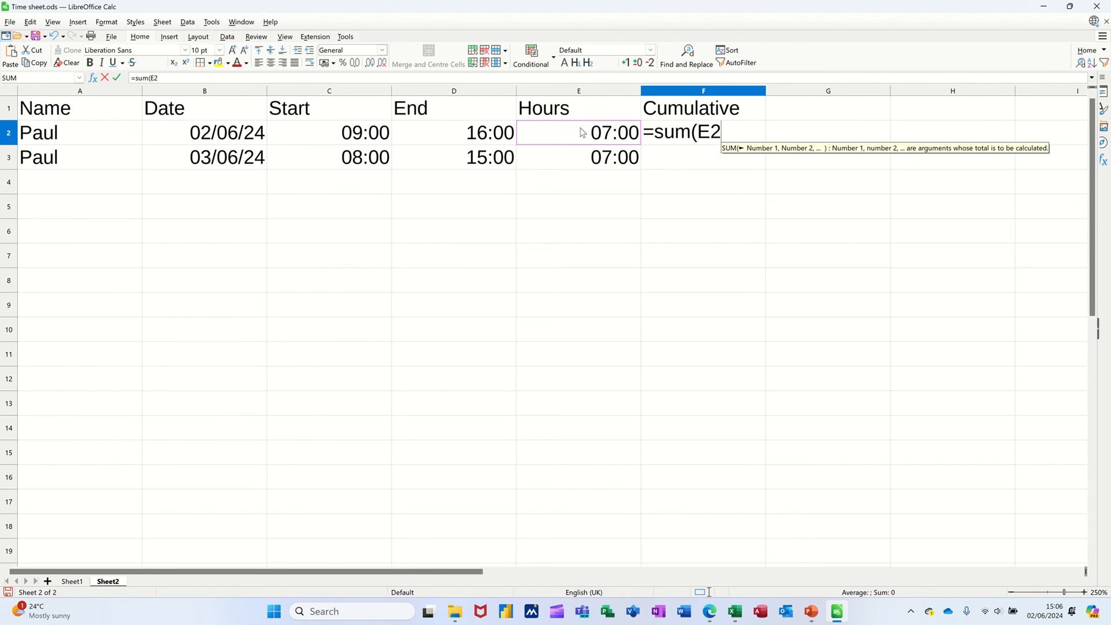
pyautogui.write(':')
pyautogui.click(608, 133)
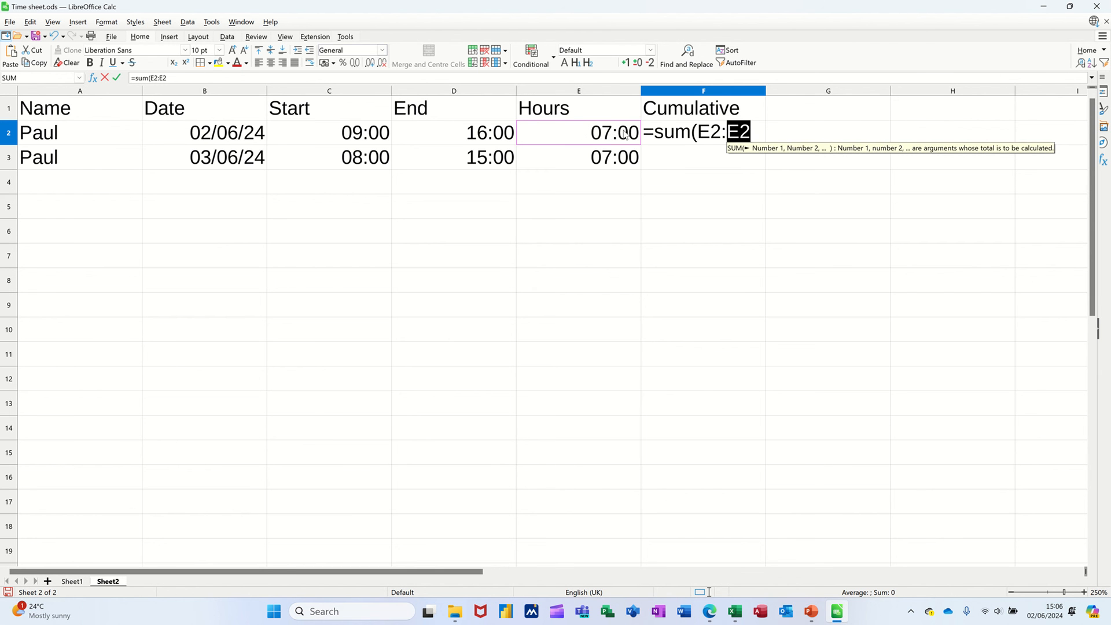
pyautogui.click(707, 134)
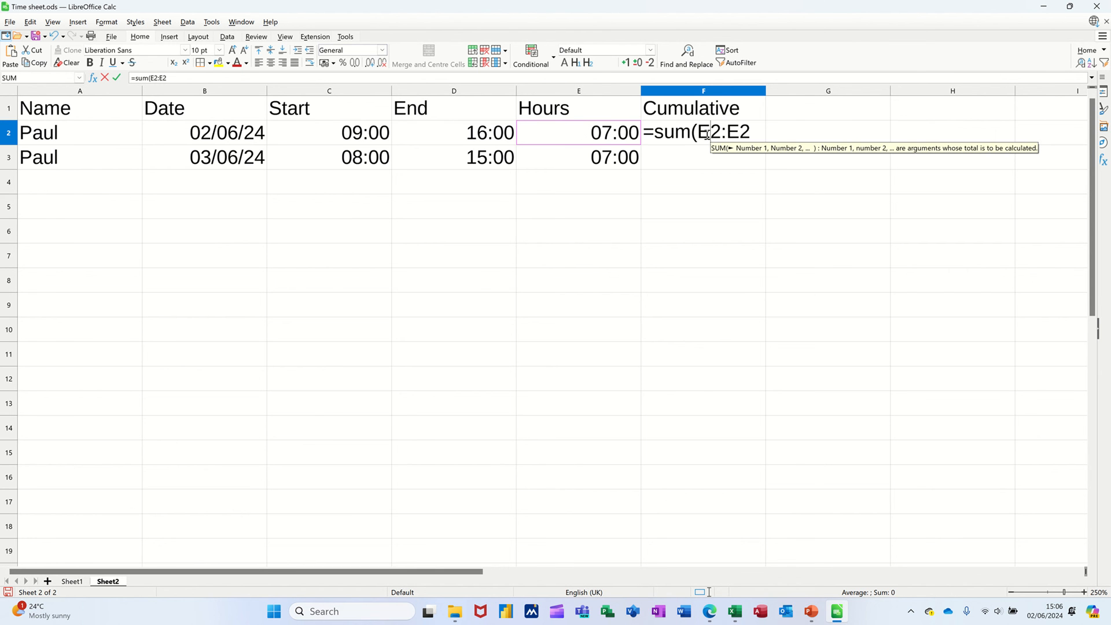
pyautogui.press('F4')
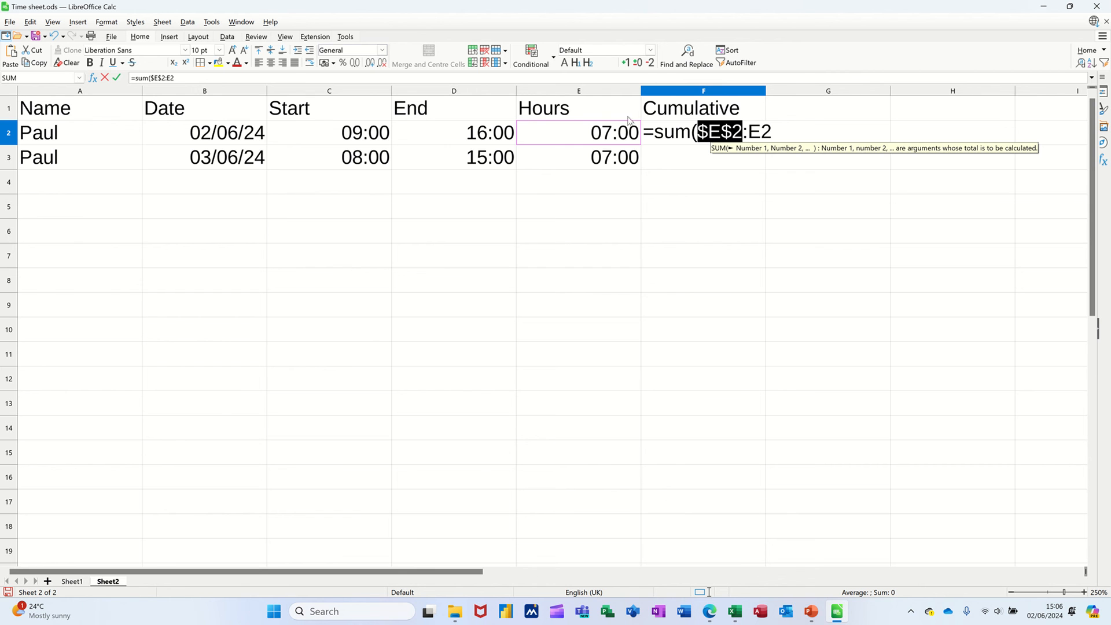
pyautogui.click(206, 74)
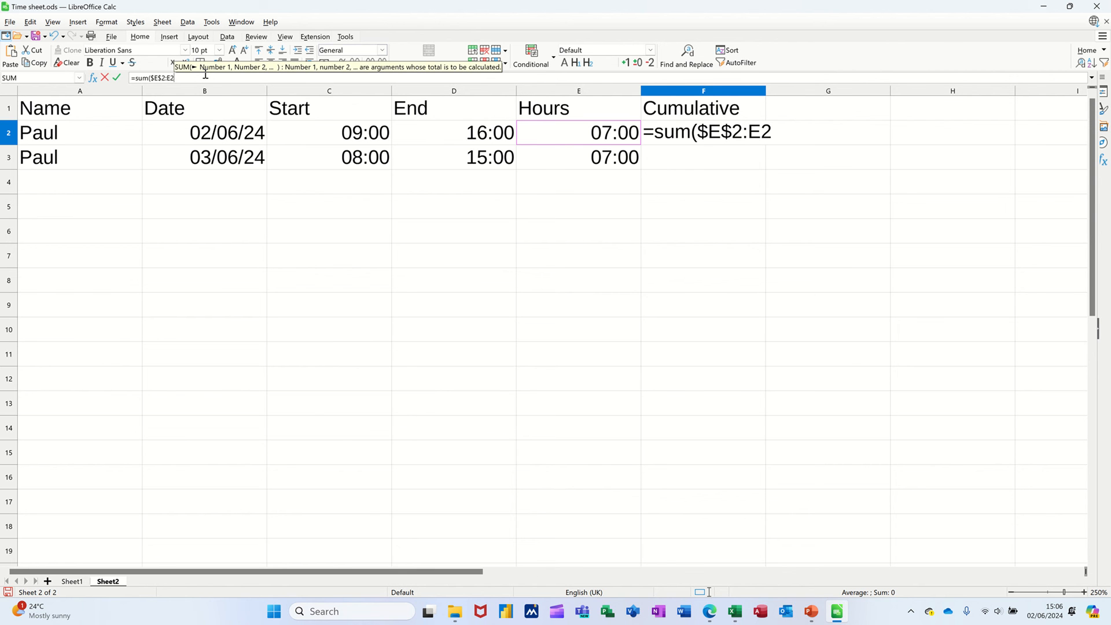
pyautogui.write(')')
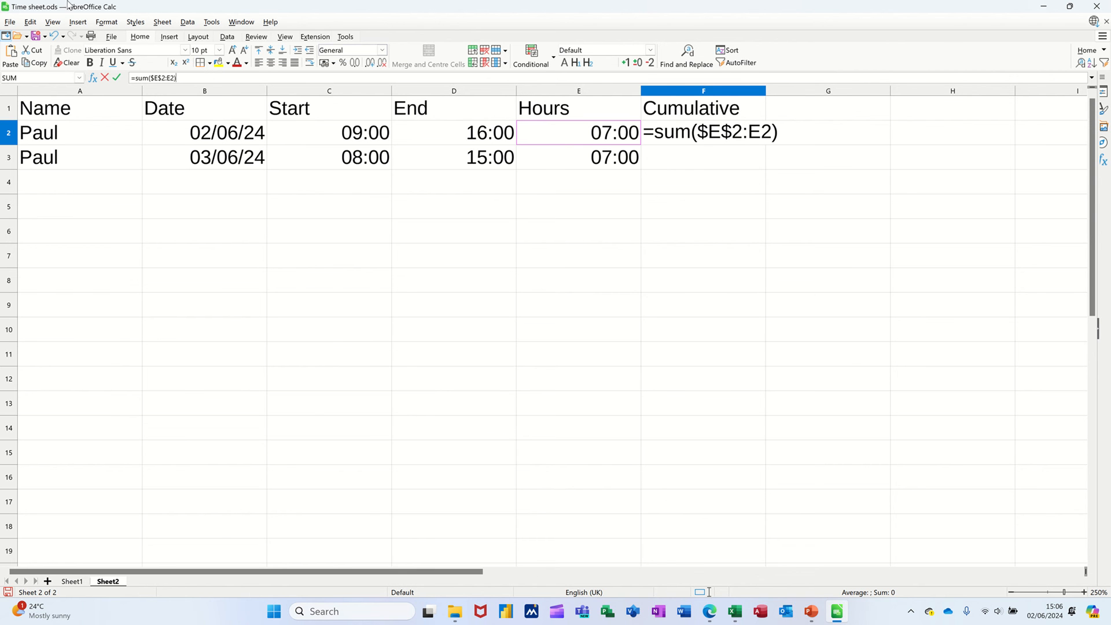
pyautogui.click(119, 80)
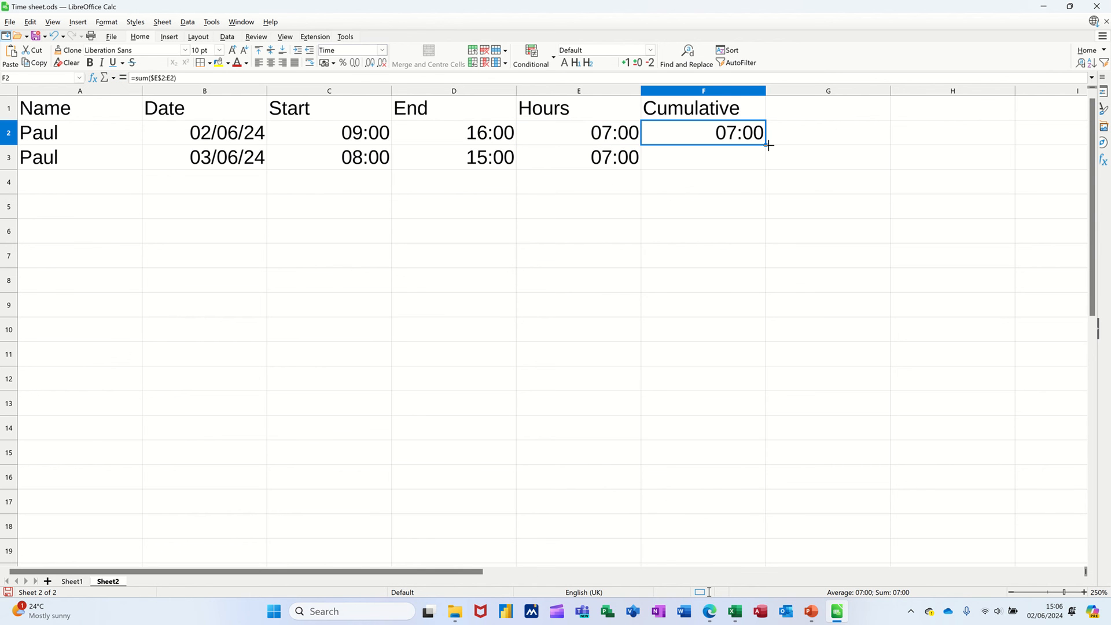
pyautogui.moveTo(765, 144); pyautogui.dragTo(766, 165)
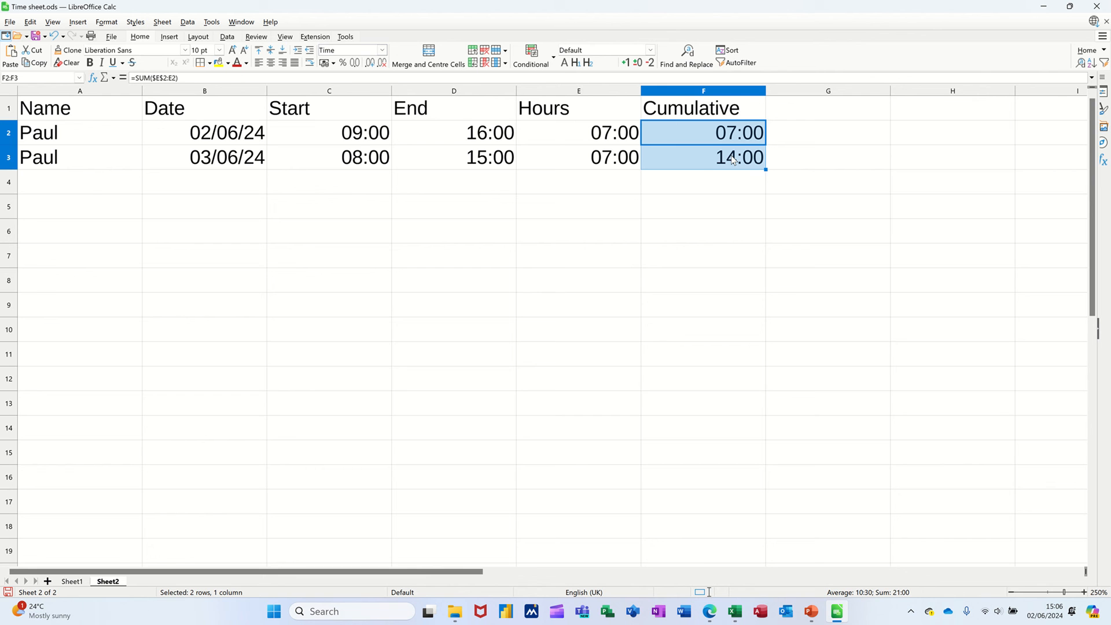
# Begin a third time sheet entry in row 4 with the same person's name as above and the date 4/6/24
pyautogui.click(78, 182)
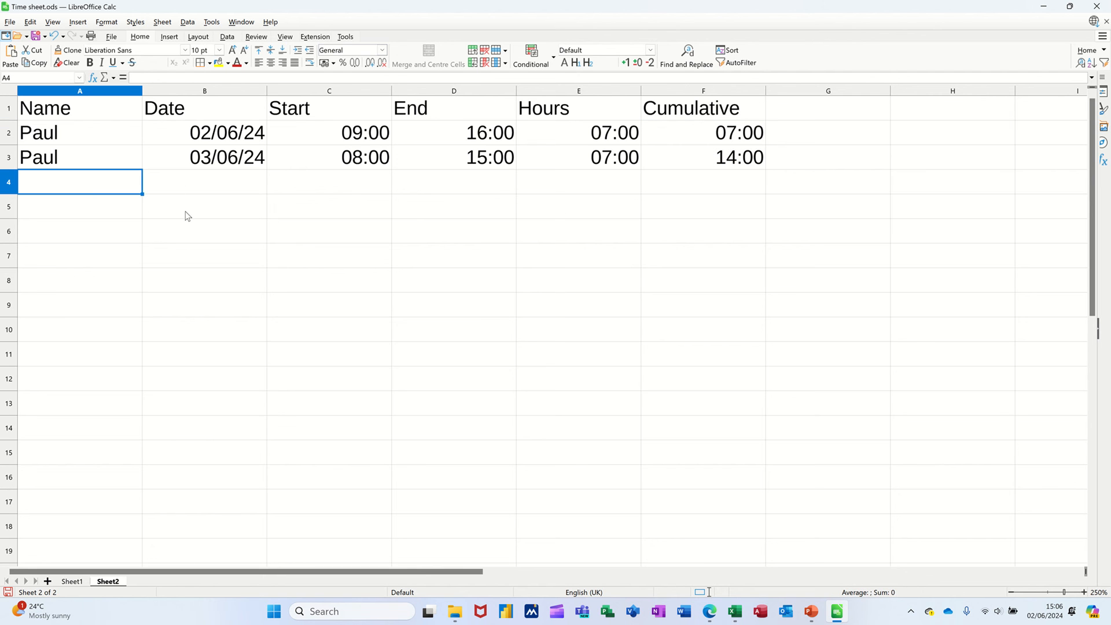
pyautogui.write('Paul')
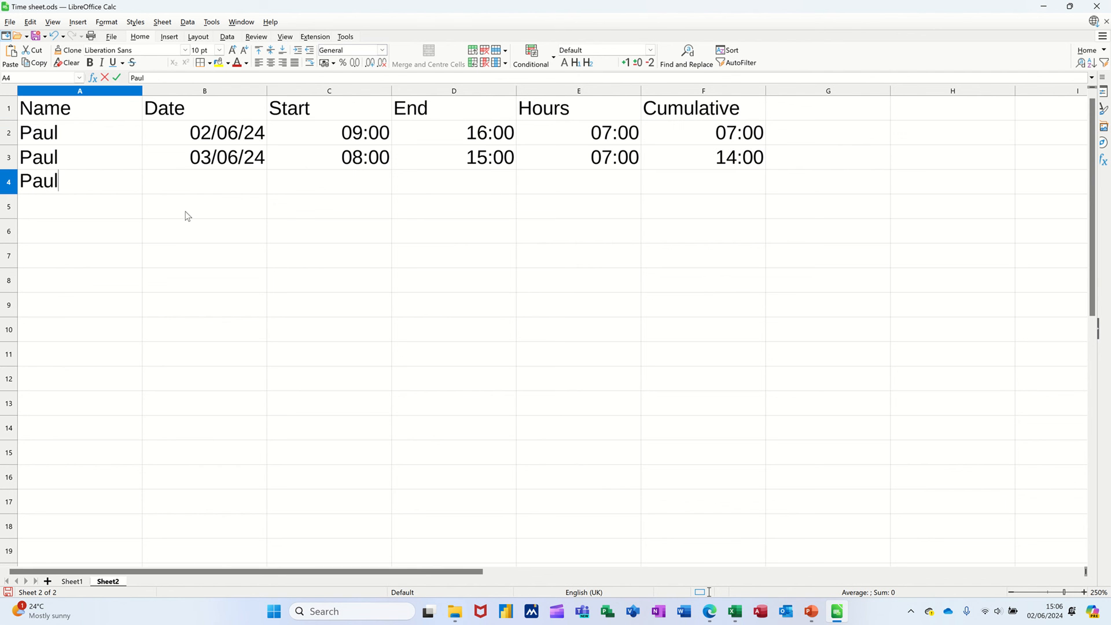
pyautogui.press('Tab')
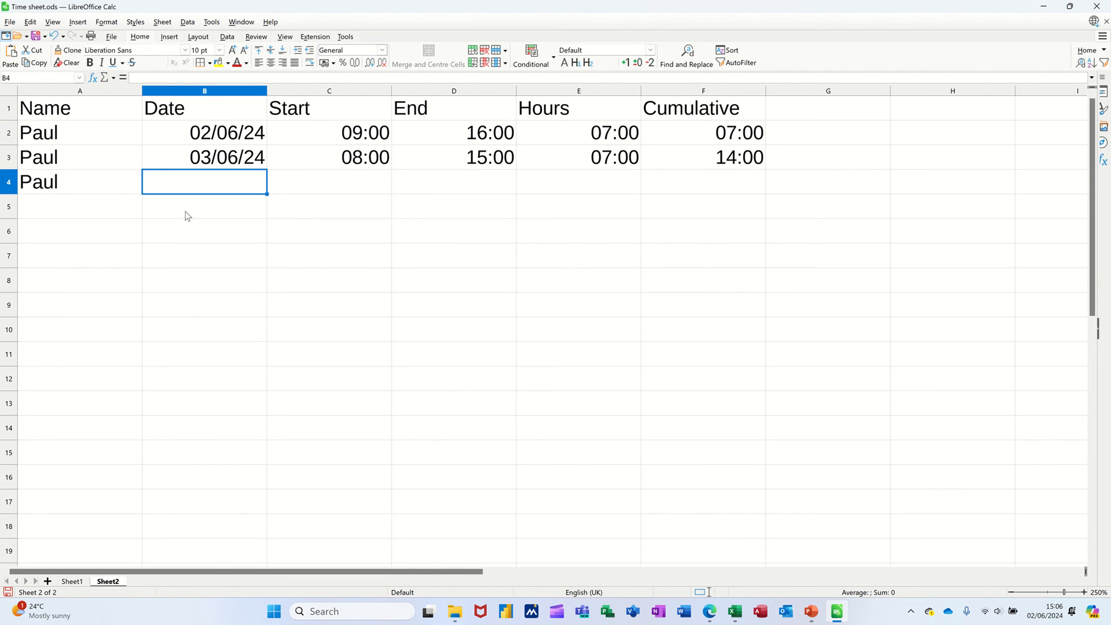
pyautogui.write('4/06/')
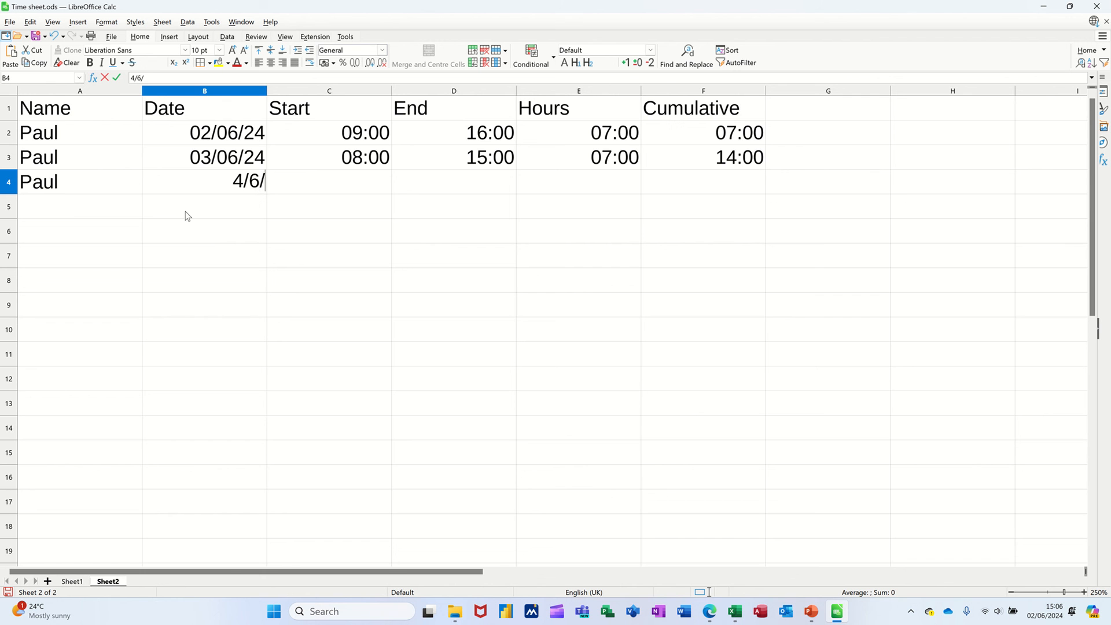
pyautogui.write('24')
pyautogui.press('Tab')
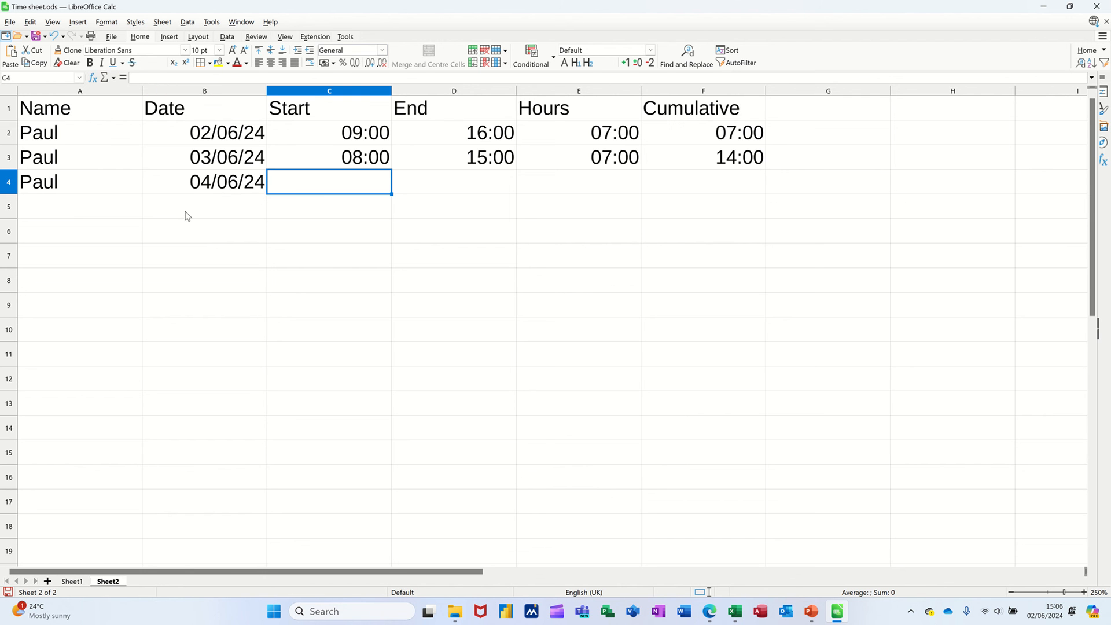
# Enter the start time 09:00 in C4 and the end time 16:00 in D4
pyautogui.write('09')
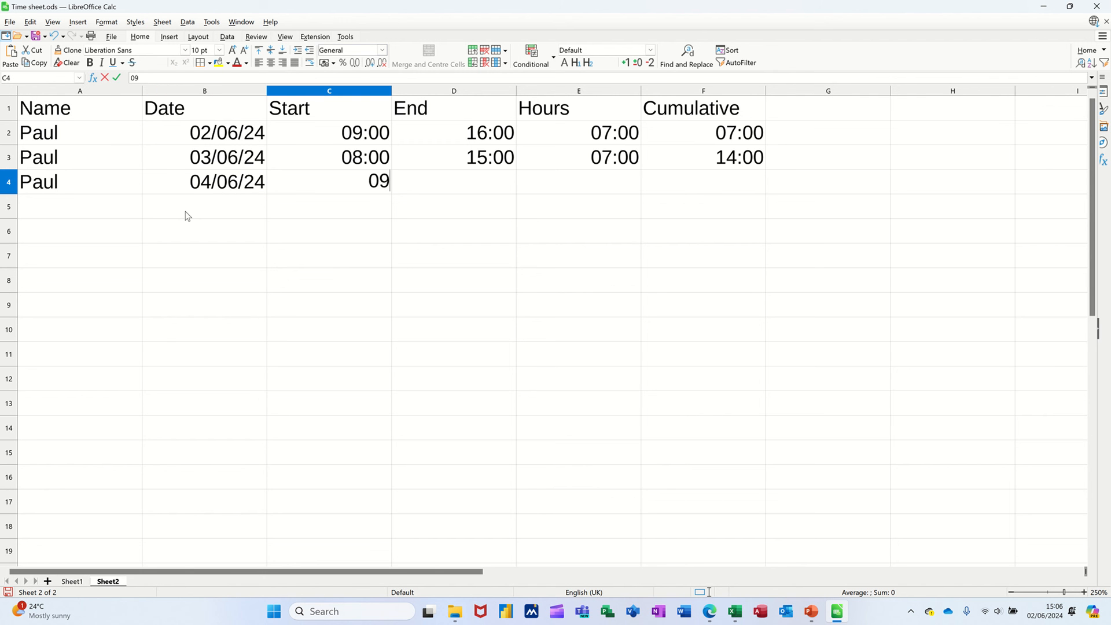
pyautogui.write(':00')
pyautogui.press('Tab')
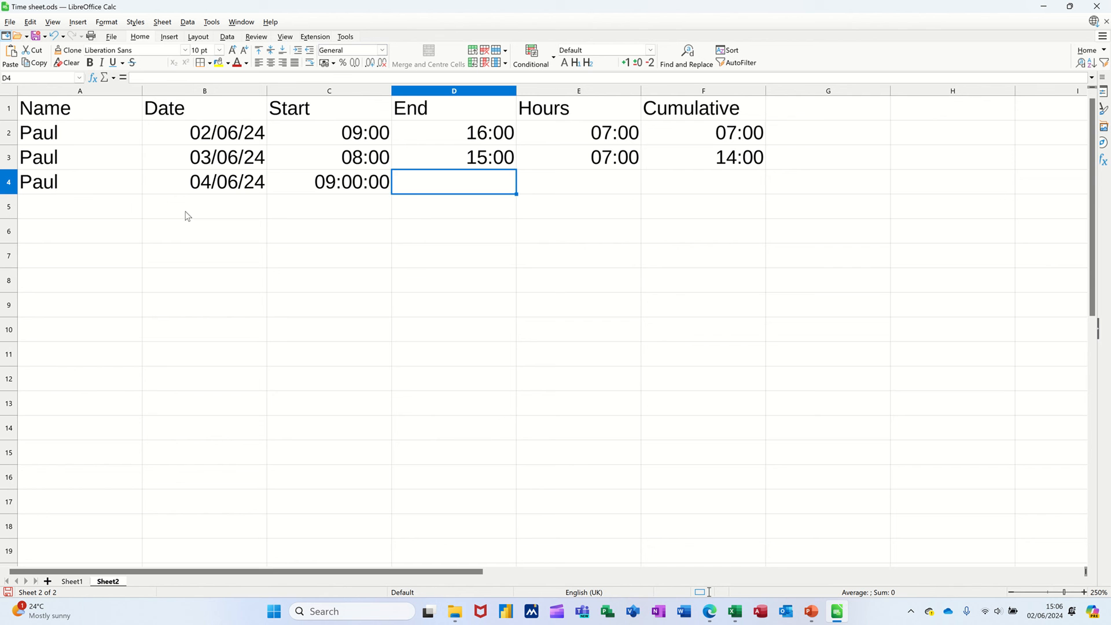
pyautogui.write('16:00')
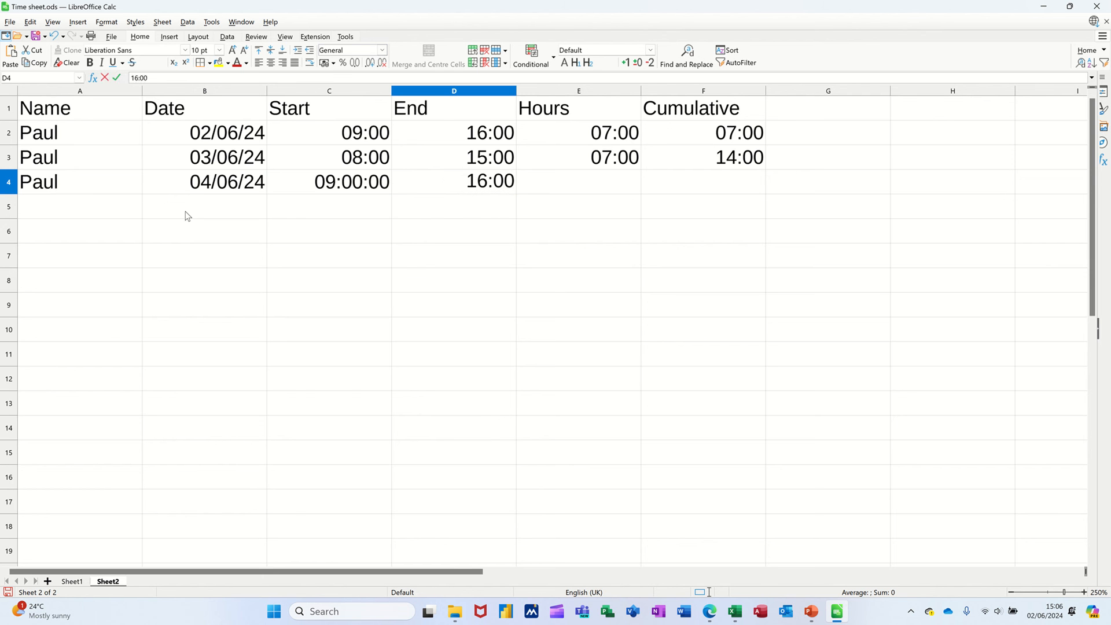
pyautogui.press('Tab')
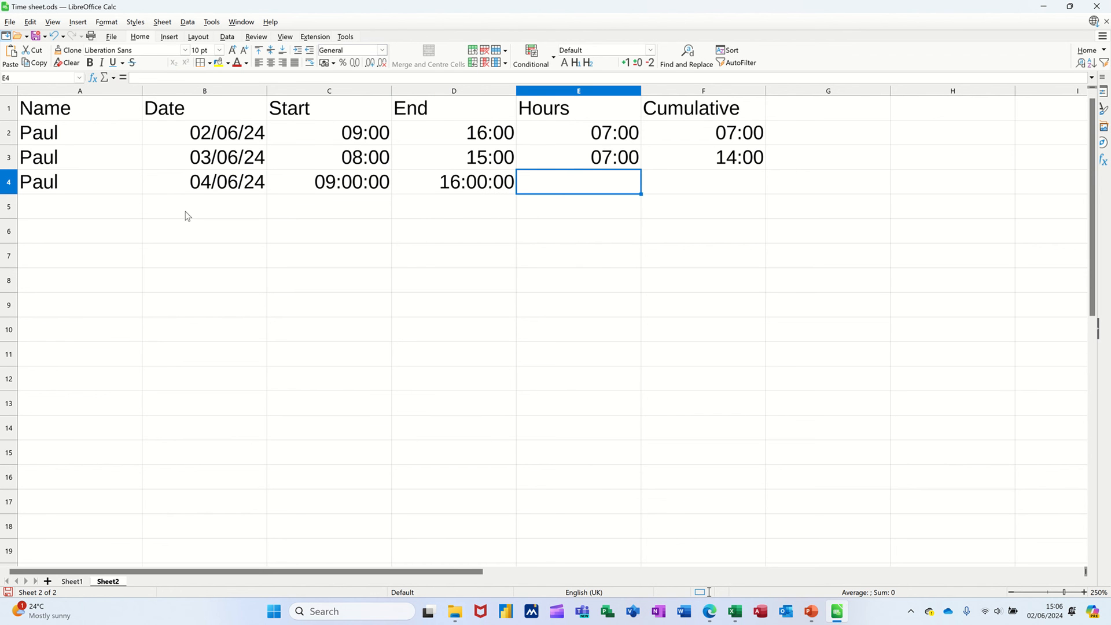
# Copy the Hours formula from E3 down to E4 and the Cumulative formula from F3 down to F4
pyautogui.click(603, 162)
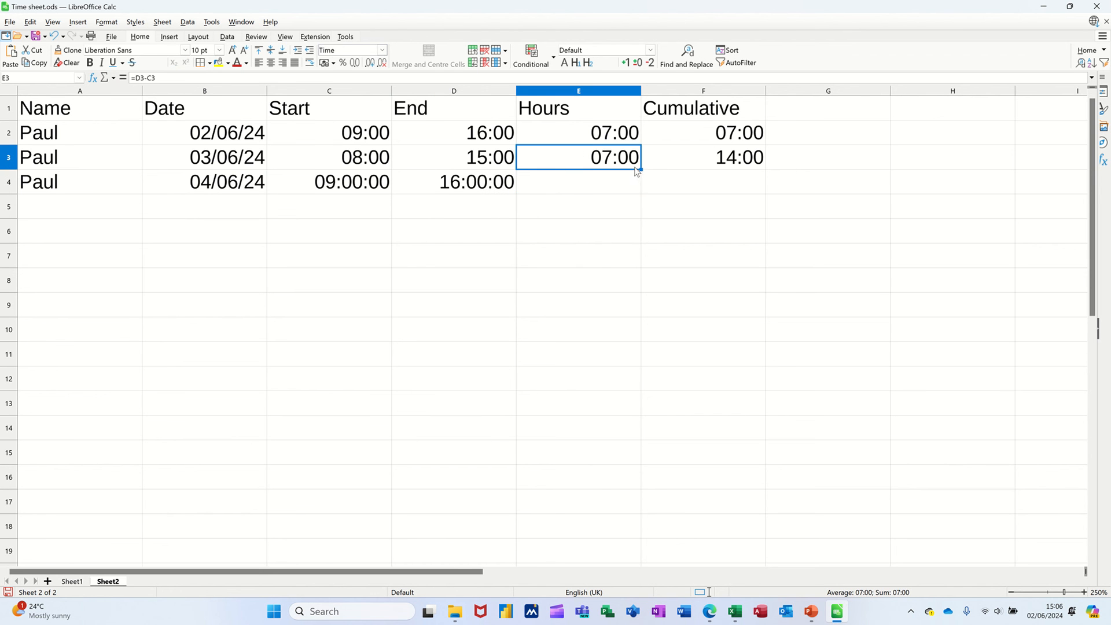
pyautogui.moveTo(641, 169); pyautogui.dragTo(627, 198)
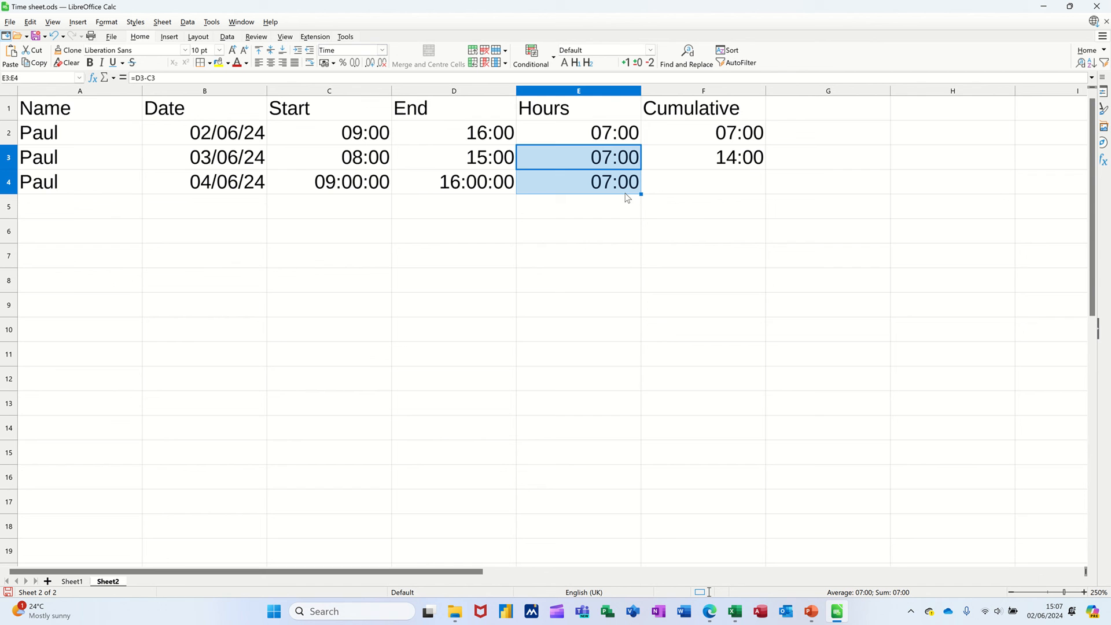
pyautogui.click(565, 184)
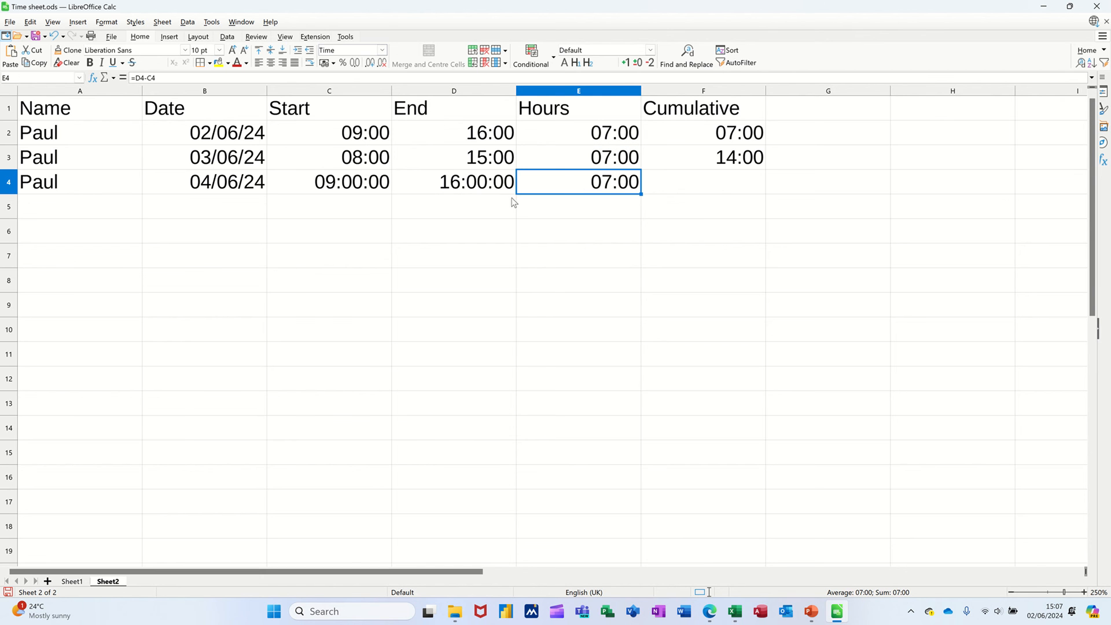
pyautogui.click(722, 166)
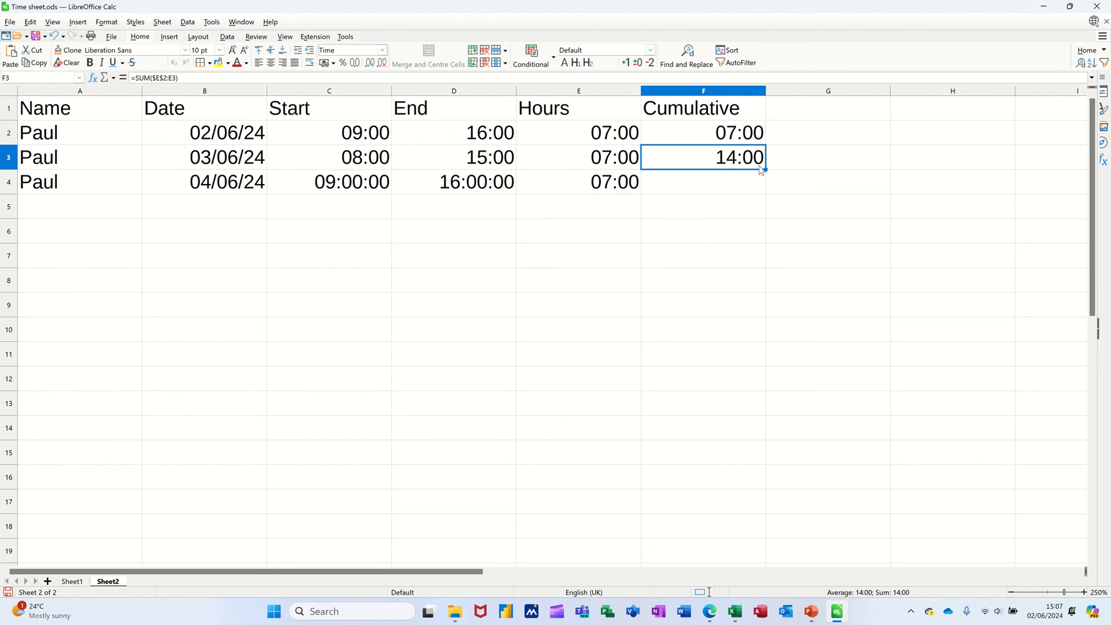
pyautogui.moveTo(766, 169); pyautogui.dragTo(743, 192)
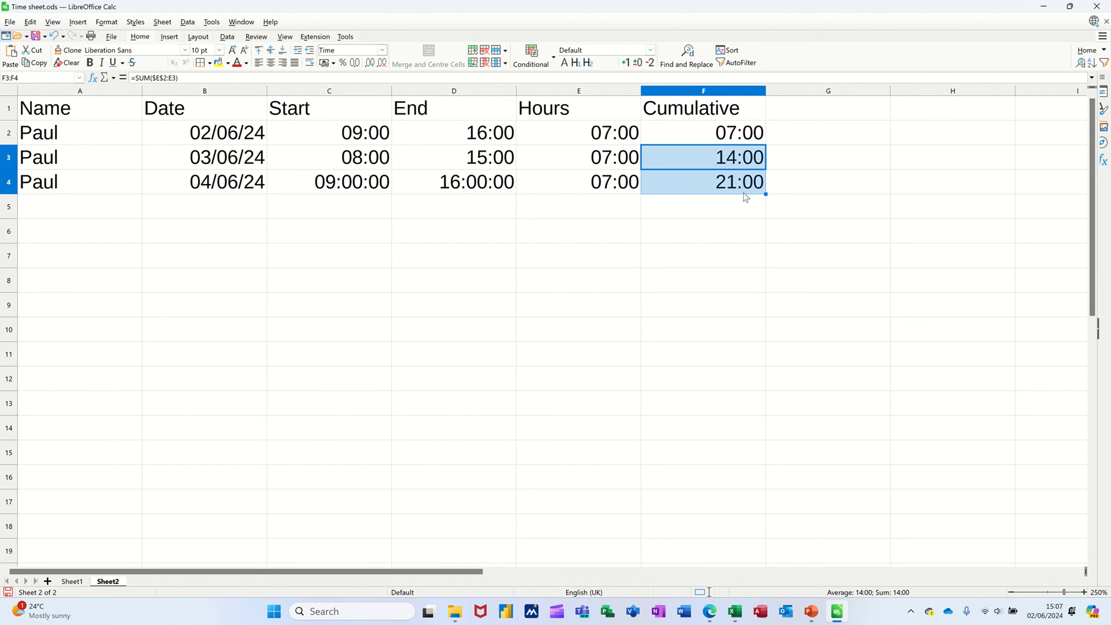
pyautogui.click(716, 191)
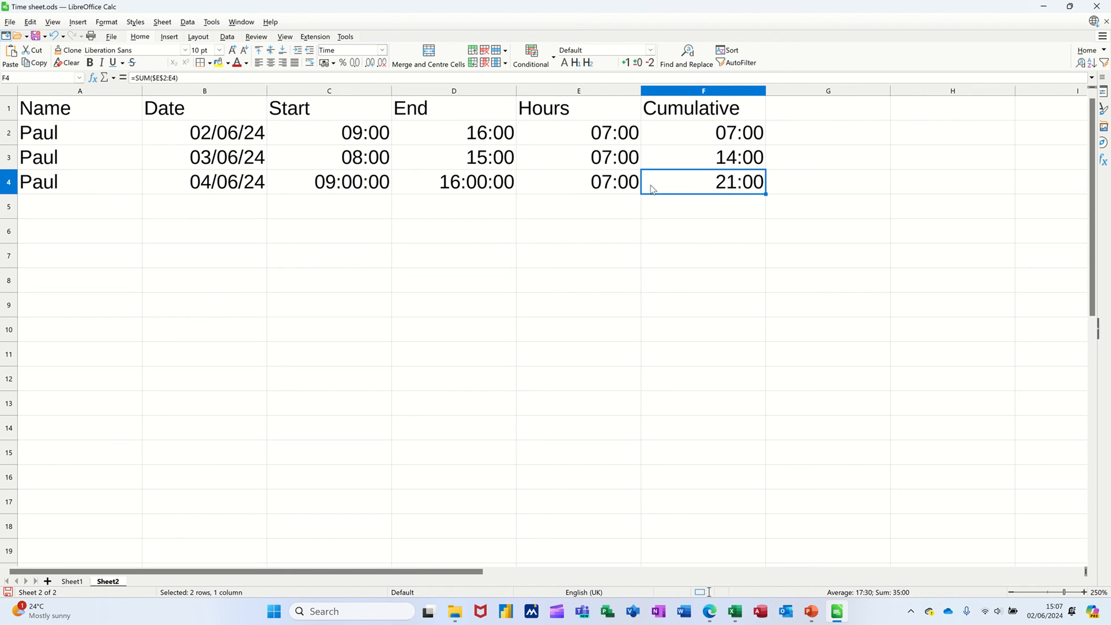